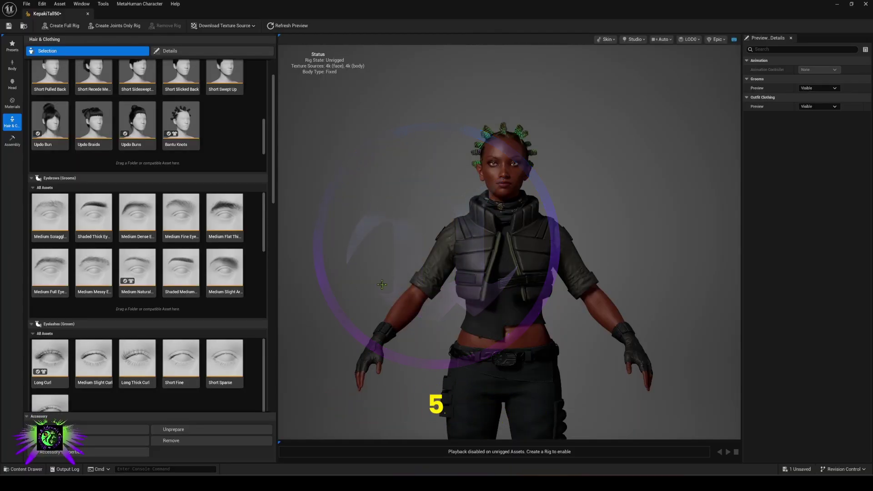
Step: Remove the Bantu Knots hair groom from the character
{"action": "mouse_move", "coordinate": [398, 283]}
{"action": "left_mouse_down"}
{"action": "mouse_move", "coordinate": [318, 282]}
{"action": "mouse_move", "coordinate": [454, 283]}
{"action": "mouse_move", "coordinate": [400, 283]}
{"action": "left_mouse_up"}
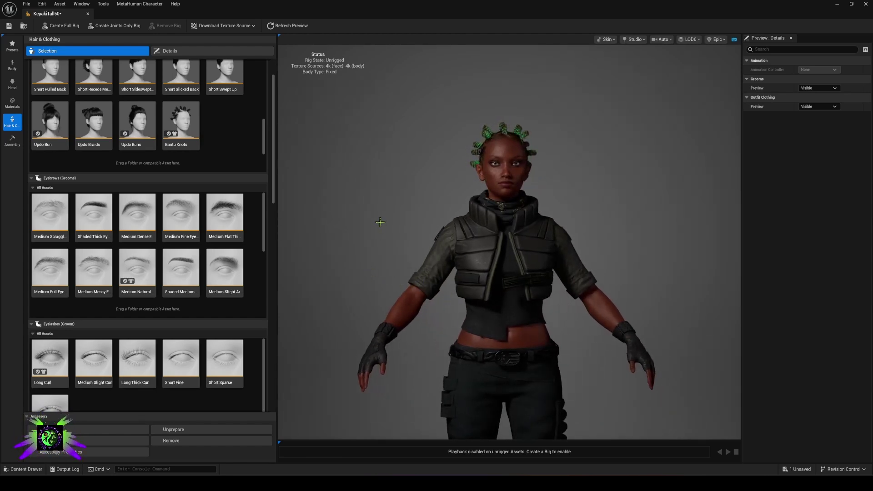
{"action": "left_click", "coordinate": [180, 133]}
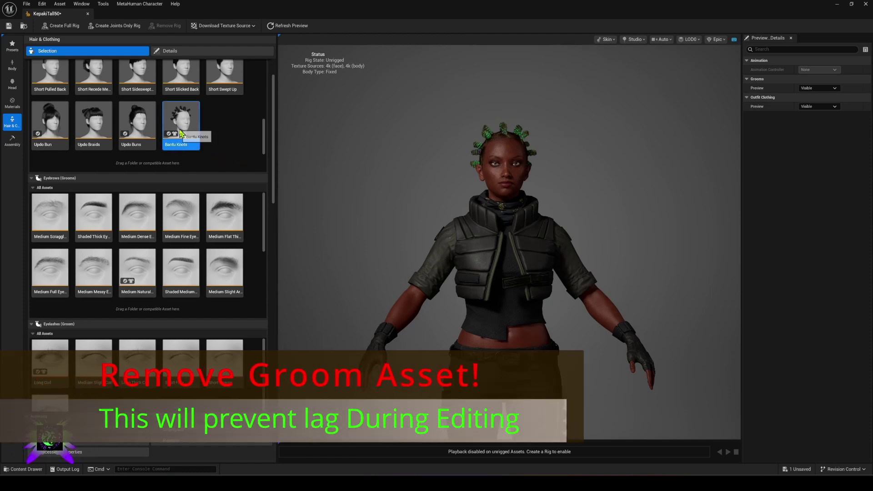
{"action": "left_click", "coordinate": [180, 133]}
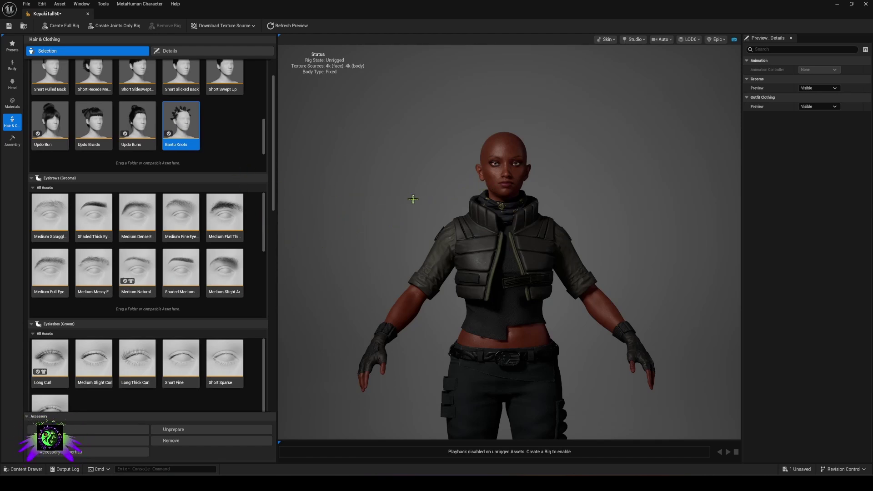
Step: Add the WI_Strider_WardrobeItem asset from the Clothing/Strider_Outfit folder to the character's Outfit Clothing assets
{"action": "left_click", "coordinate": [25, 468]}
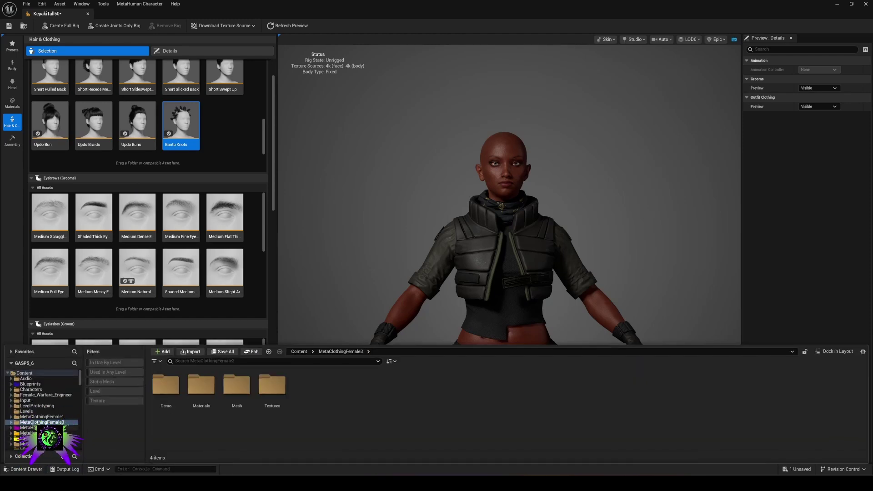
{"action": "left_click", "coordinate": [27, 428]}
{"action": "double_click", "coordinate": [173, 395]}
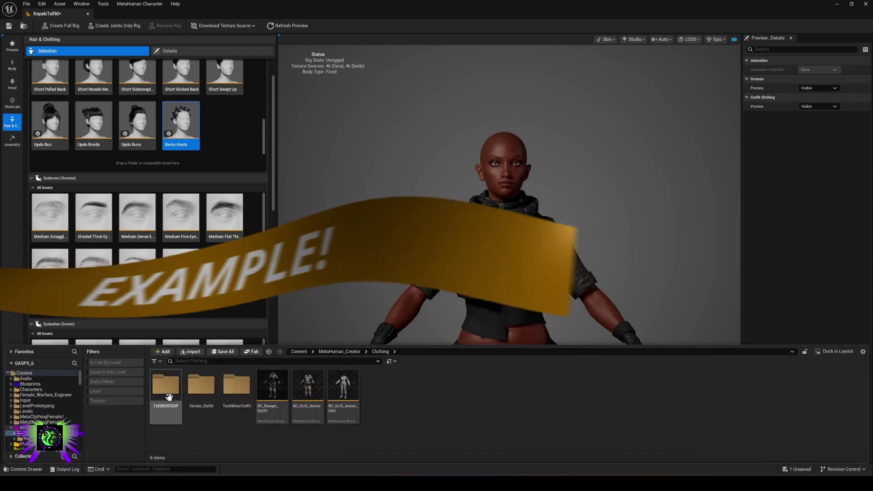
{"action": "double_click", "coordinate": [201, 391]}
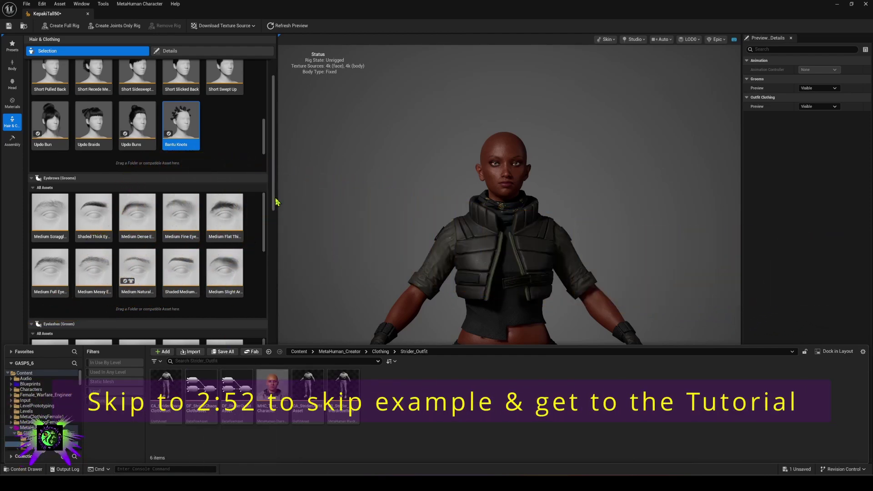
{"action": "left_click", "coordinate": [275, 196]}
{"action": "left_click_drag", "start_coordinate": [272, 206], "coordinate": [273, 424]}
{"action": "left_click", "coordinate": [9, 469]}
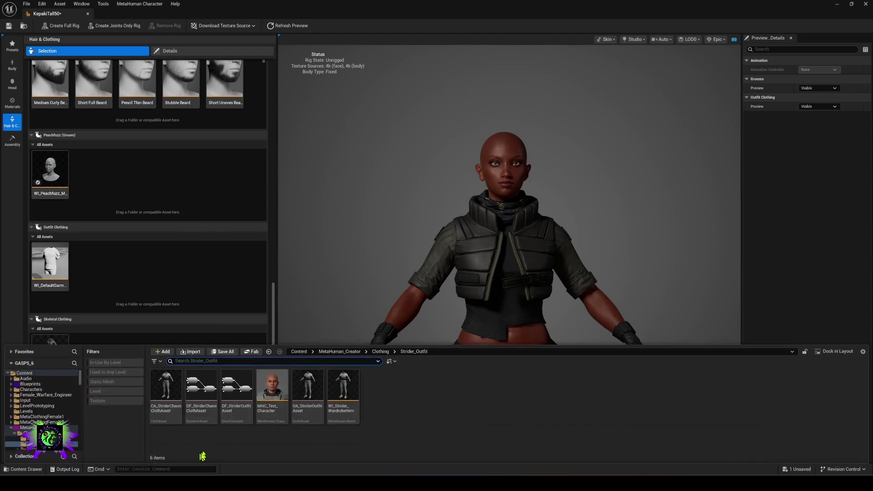
{"action": "left_click_drag", "start_coordinate": [343, 390], "coordinate": [97, 263]}
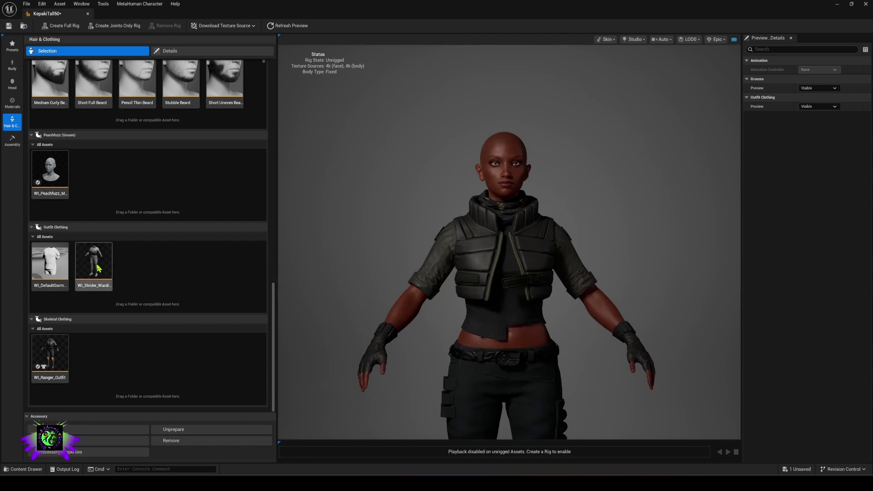
Step: Replace the worn WI_Ranger_Outfit with the Strider wardrobe item and turn off Show Top Underwear in the skin materials
{"action": "left_click", "coordinate": [58, 363]}
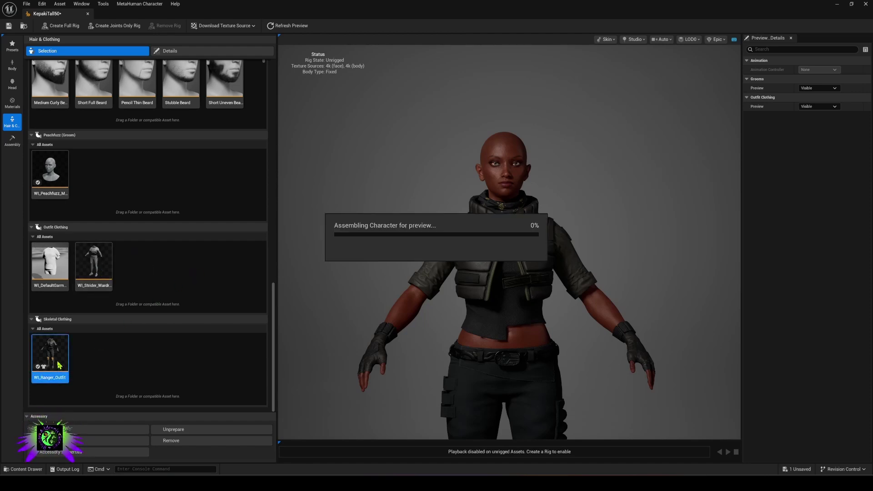
{"action": "left_click", "coordinate": [96, 272]}
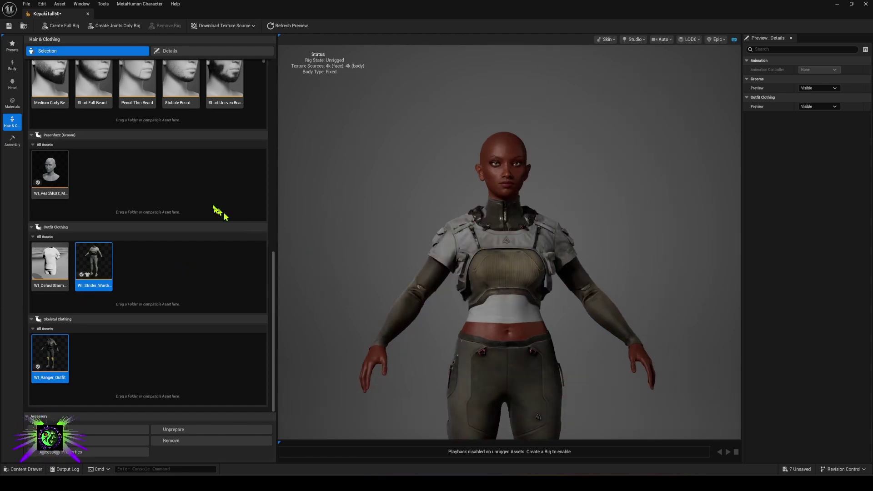
{"action": "left_click", "coordinate": [12, 102]}
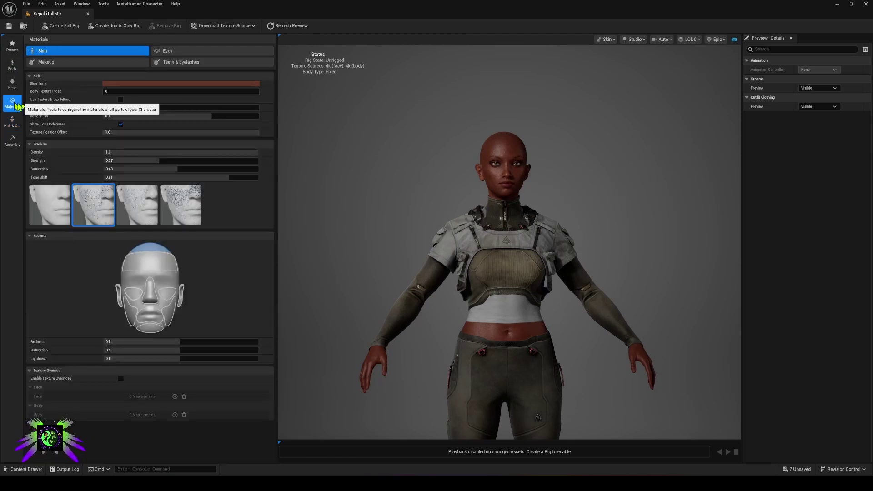
{"action": "left_click", "coordinate": [121, 126]}
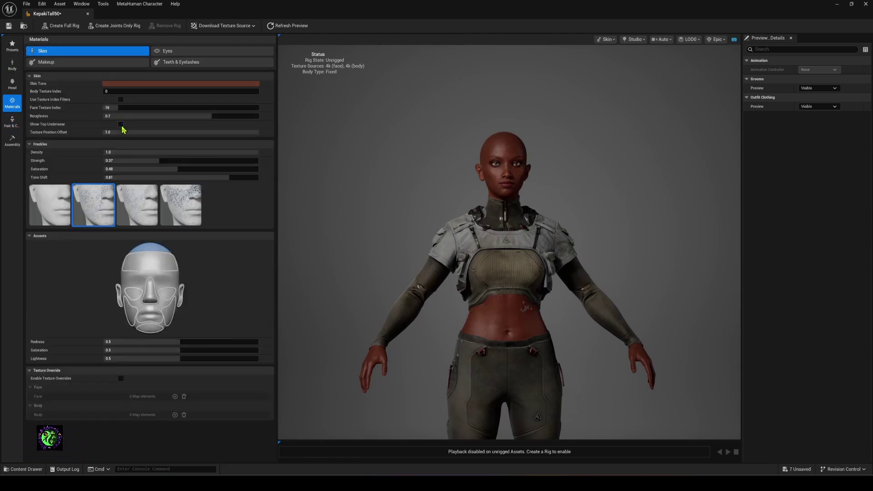
Step: Perform a parametric fit on the fixed body and open the parametric body model settings
{"action": "left_click", "coordinate": [12, 122]}
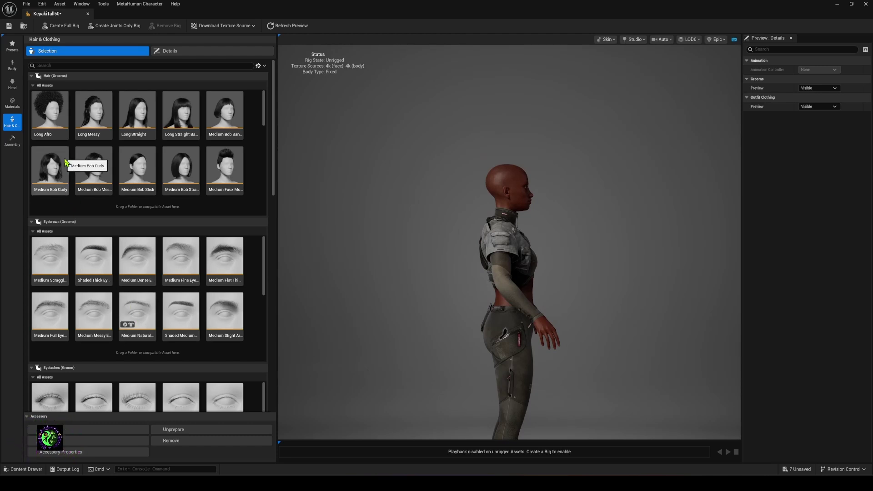
{"action": "left_click", "coordinate": [8, 85]}
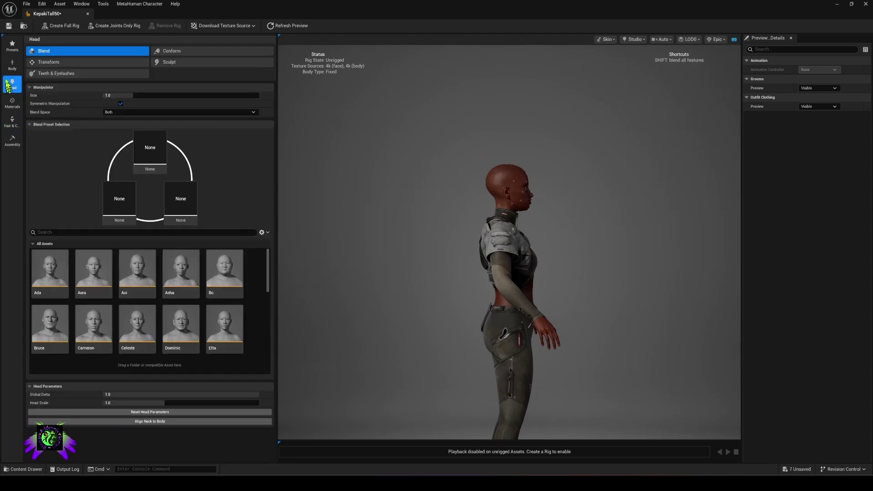
{"action": "left_click", "coordinate": [11, 68]}
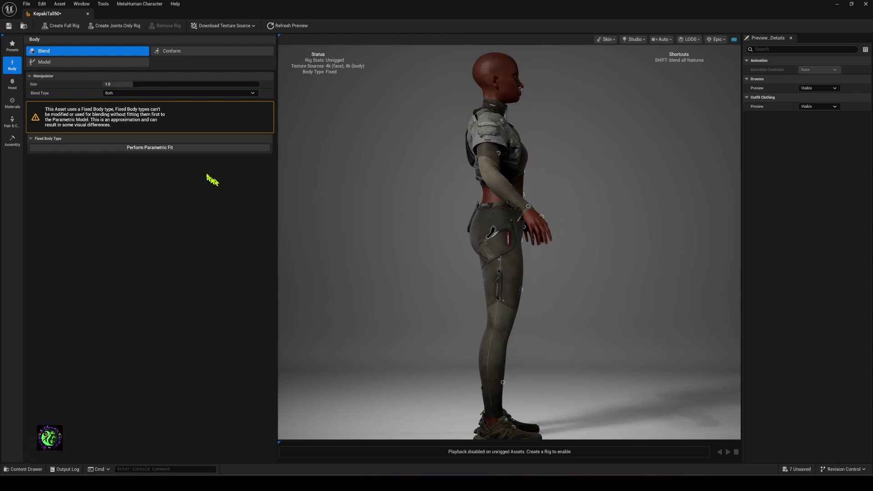
{"action": "left_click", "coordinate": [129, 148]}
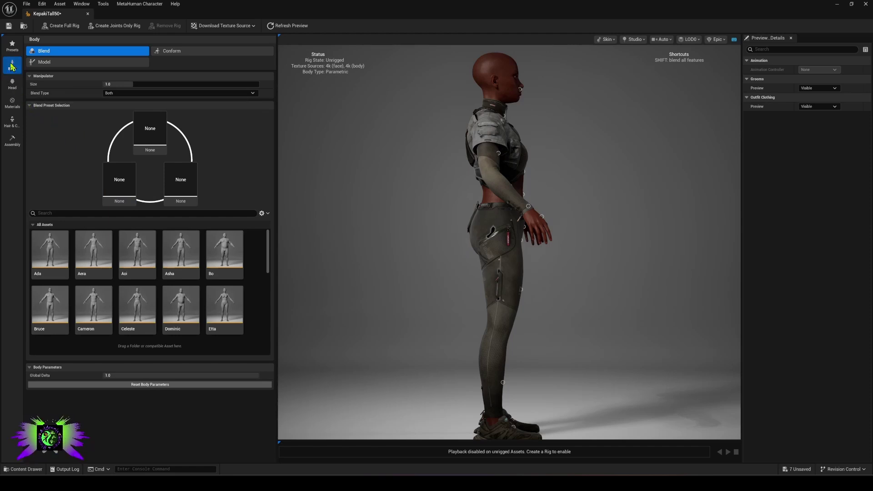
{"action": "left_click", "coordinate": [176, 52]}
{"action": "left_click", "coordinate": [72, 63]}
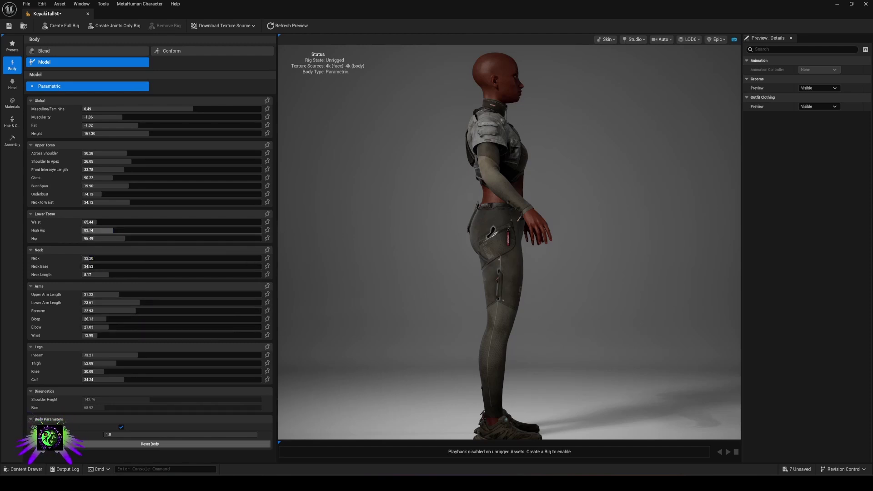
Step: Set the body's High Hip to about 76.5, Hip to about 101.2, Thigh to about 61.5 and Calf to about 41.6
{"action": "left_click_drag", "start_coordinate": [98, 230], "coordinate": [91, 230]}
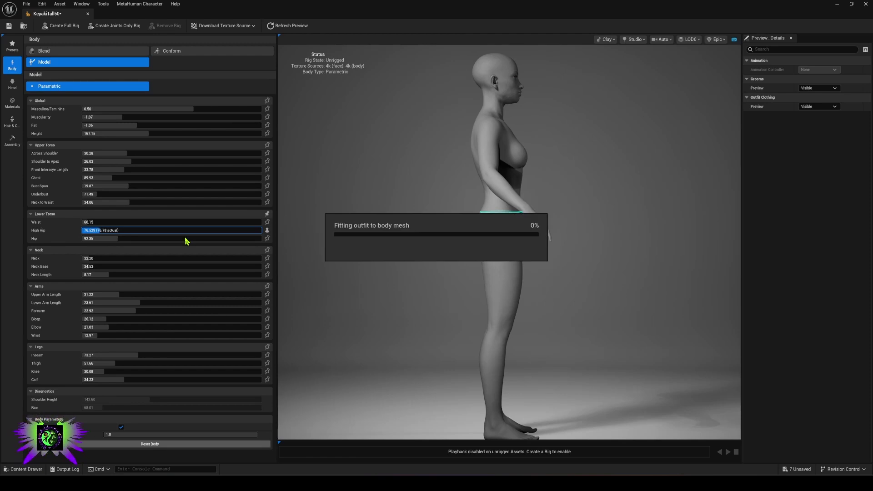
{"action": "mouse_move", "coordinate": [185, 238]}
{"action": "left_mouse_down"}
{"action": "mouse_move", "coordinate": [200, 238]}
{"action": "mouse_move", "coordinate": [191, 238]}
{"action": "left_mouse_up"}
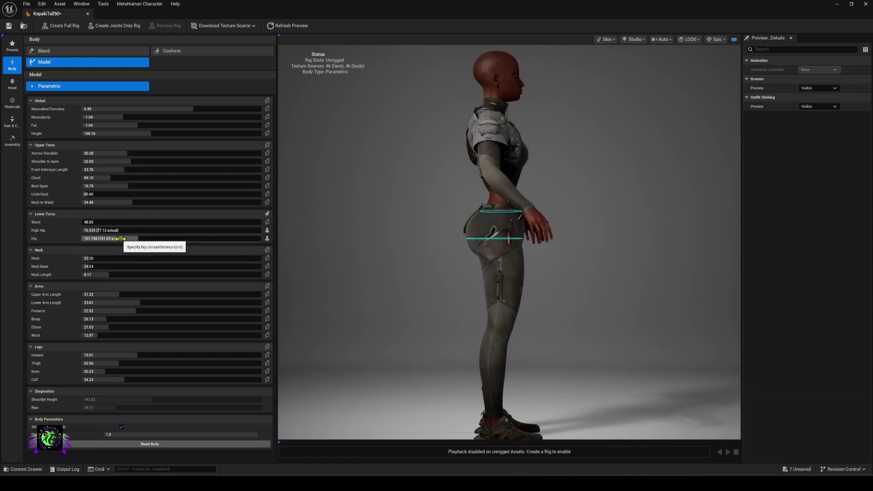
{"action": "left_click_drag", "start_coordinate": [531, 220], "coordinate": [646, 221]}
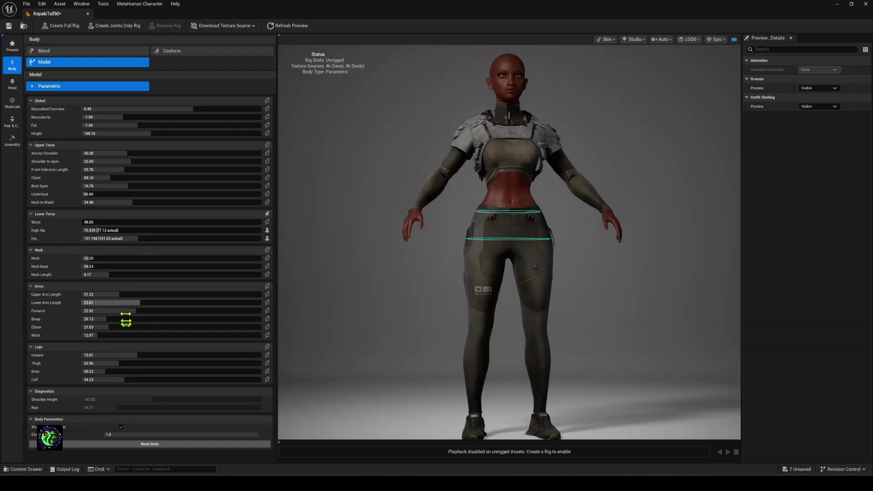
{"action": "left_click_drag", "start_coordinate": [108, 364], "coordinate": [142, 364]}
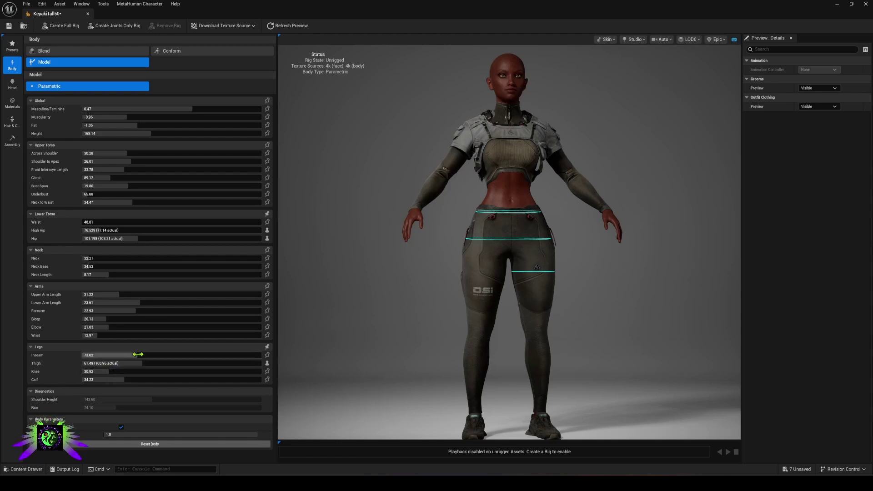
{"action": "left_click_drag", "start_coordinate": [122, 379], "coordinate": [163, 380]}
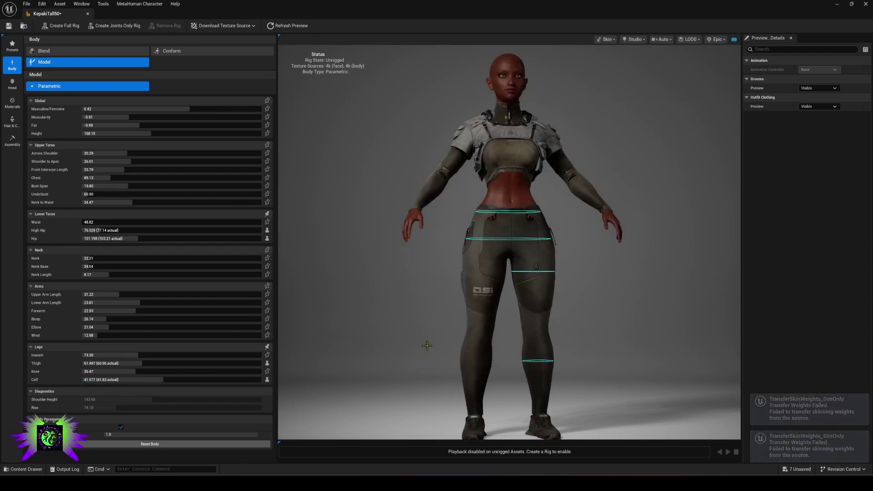
Step: Set the body's Waist to about 58.9 cm
{"action": "left_click_drag", "start_coordinate": [468, 296], "coordinate": [559, 296]}
{"action": "left_click_drag", "start_coordinate": [523, 254], "coordinate": [530, 271]}
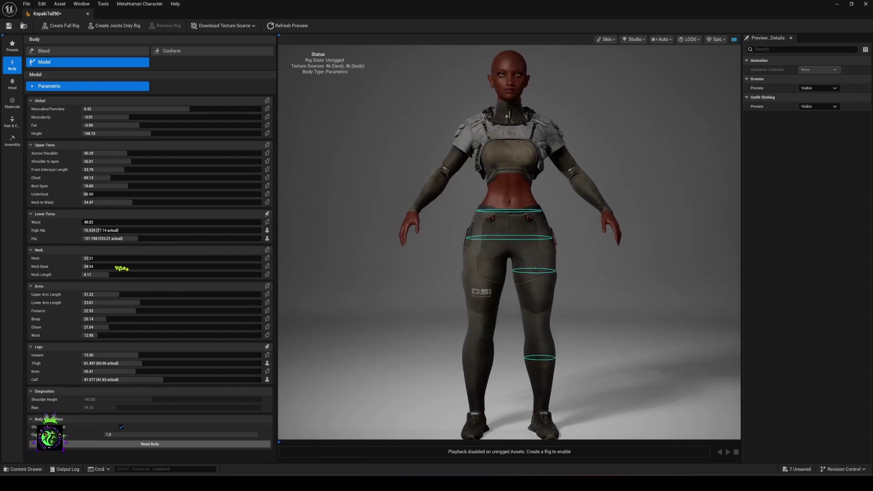
{"action": "left_click", "coordinate": [93, 222]}
{"action": "left_click_drag", "start_coordinate": [93, 221], "coordinate": [383, 296]}
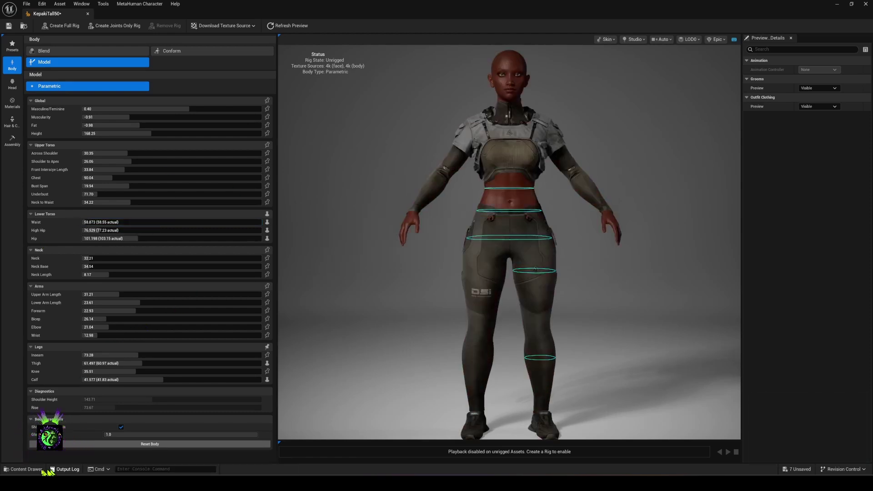
Step: Create a new folder named Ranger_Outfit inside MetaHuman_Creator/Clothing
{"action": "left_click", "coordinate": [23, 469]}
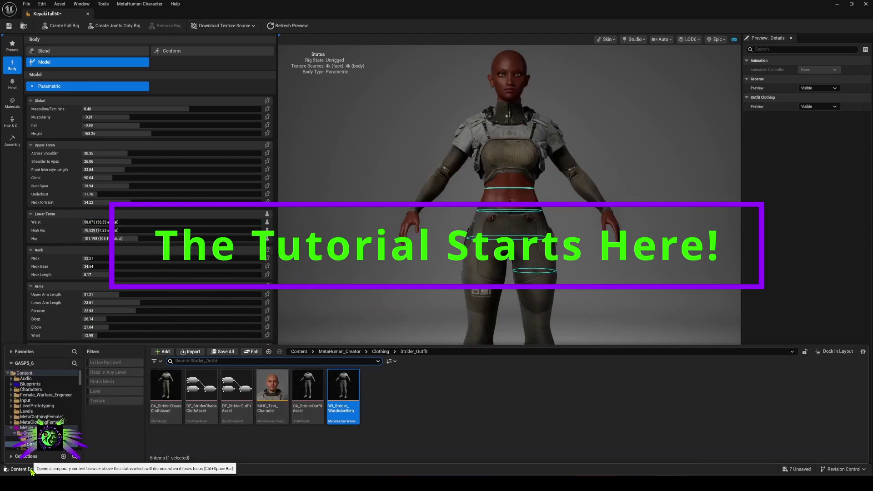
{"action": "left_click", "coordinate": [28, 427]}
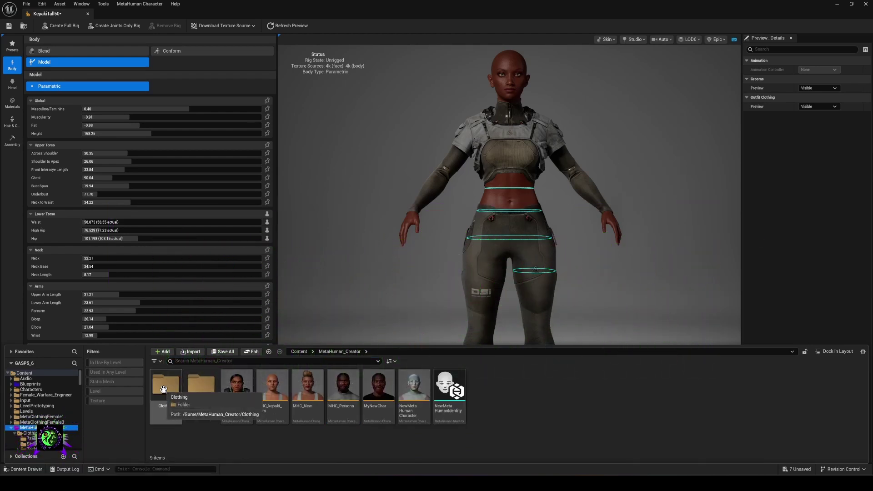
{"action": "double_click", "coordinate": [163, 389]}
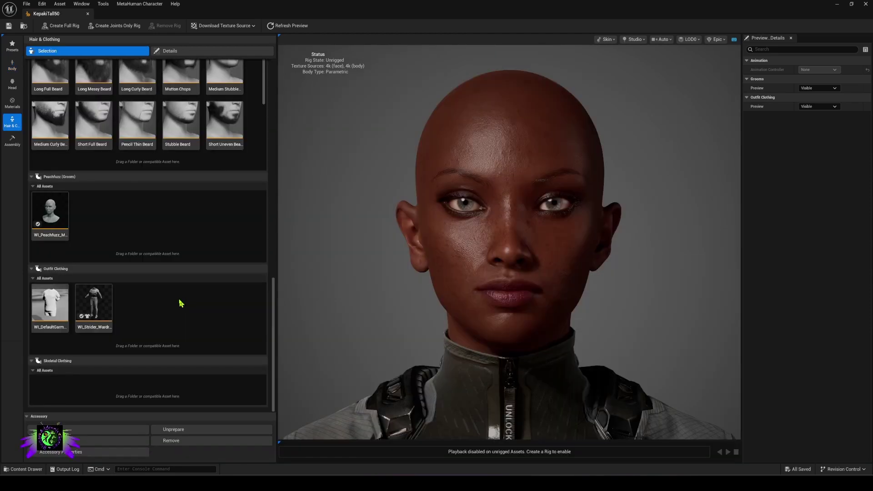
{"action": "left_click", "coordinate": [25, 469]}
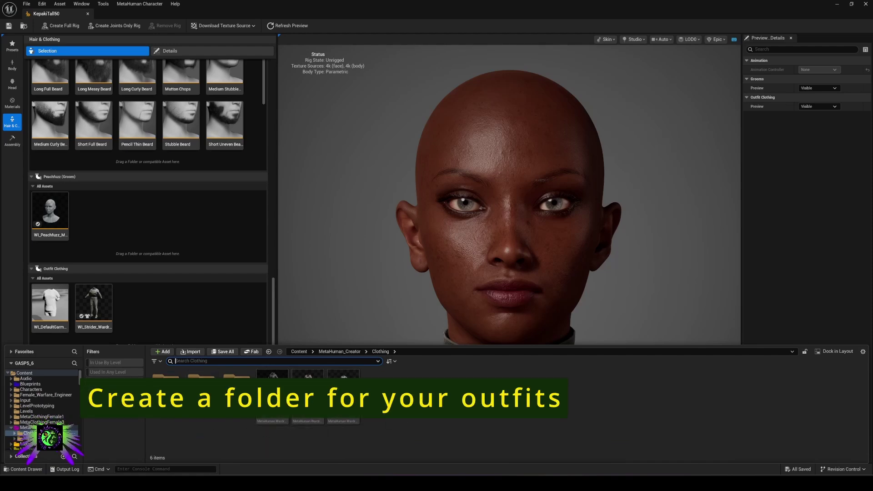
{"action": "right_click", "coordinate": [390, 400]}
{"action": "left_click", "coordinate": [413, 140]}
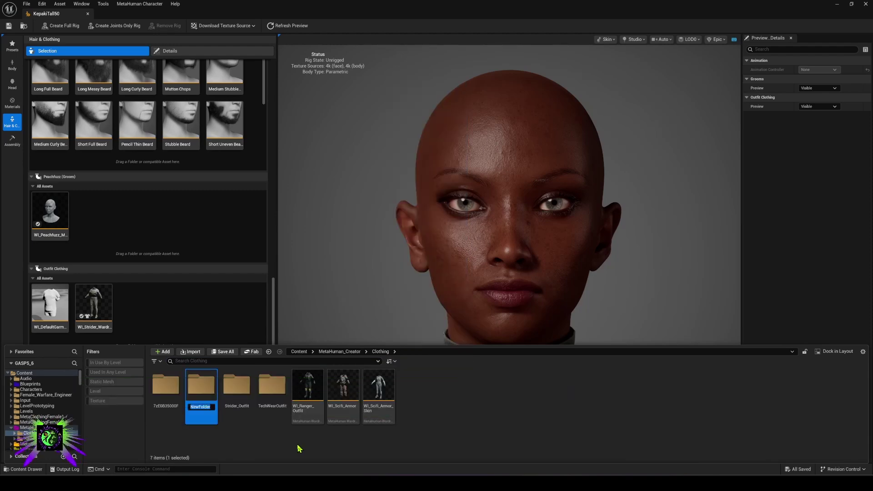
{"action": "key", "text": "BackSpace"}
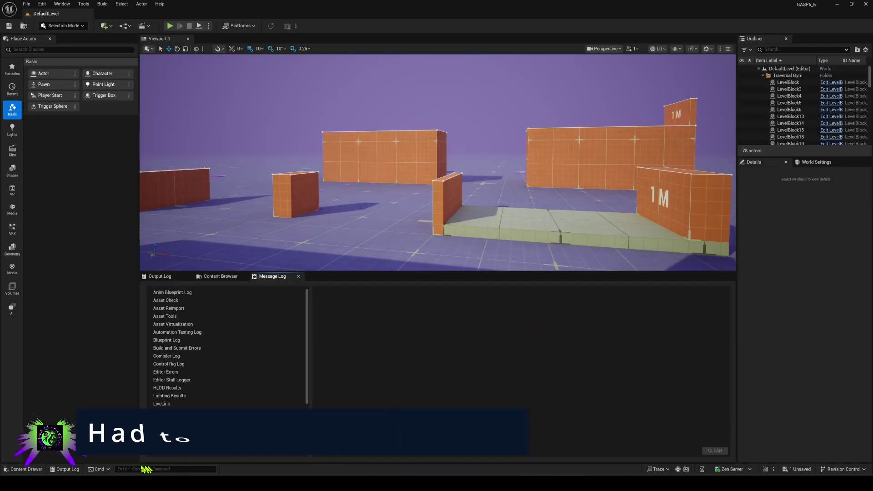
Step: Create a Chaos Cloth Asset named CA_RangerChaosClothAsset in the Ranger_Outfit folder and open it for editing
{"action": "left_click", "coordinate": [41, 470]}
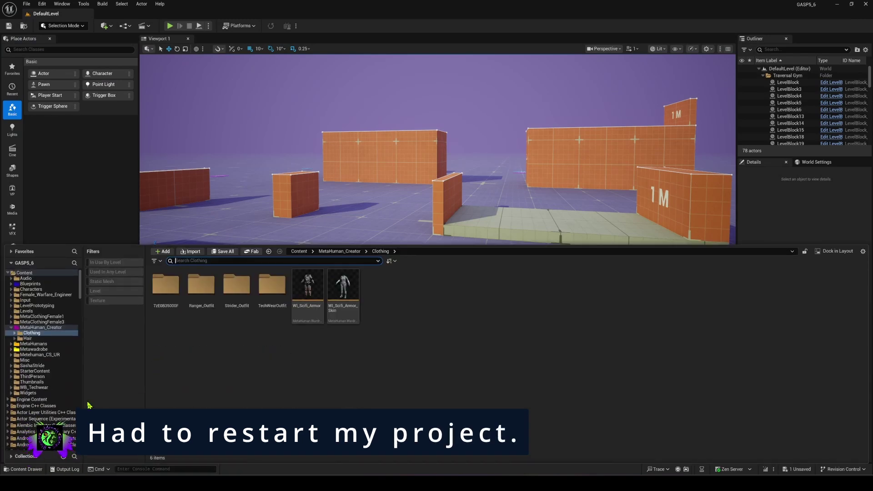
{"action": "double_click", "coordinate": [200, 294]}
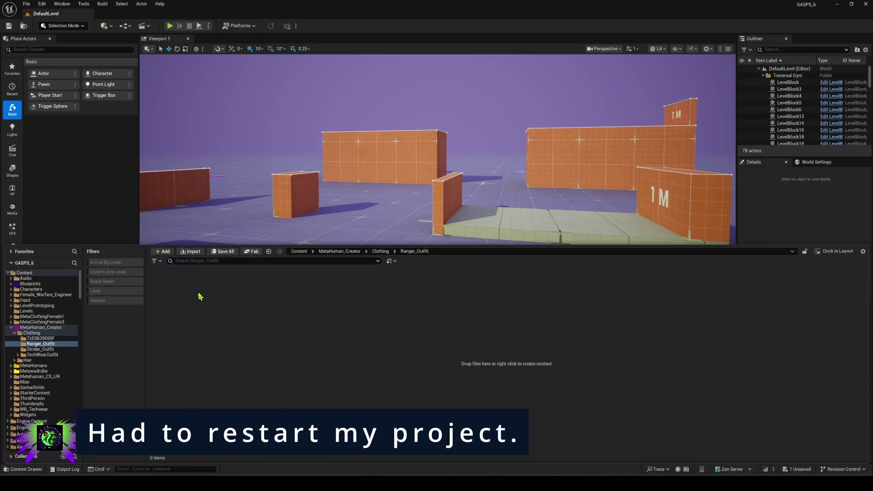
{"action": "right_click", "coordinate": [203, 305]}
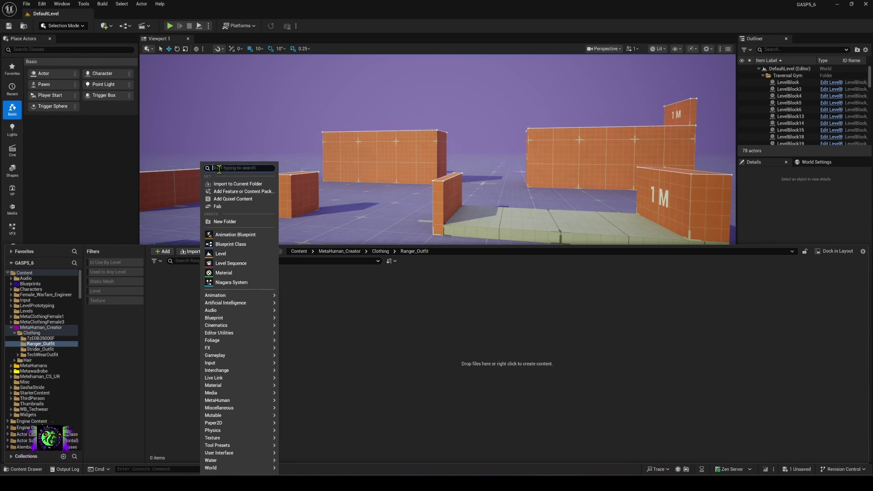
{"action": "type", "text": "Clo"}
{"action": "left_click", "coordinate": [226, 183]}
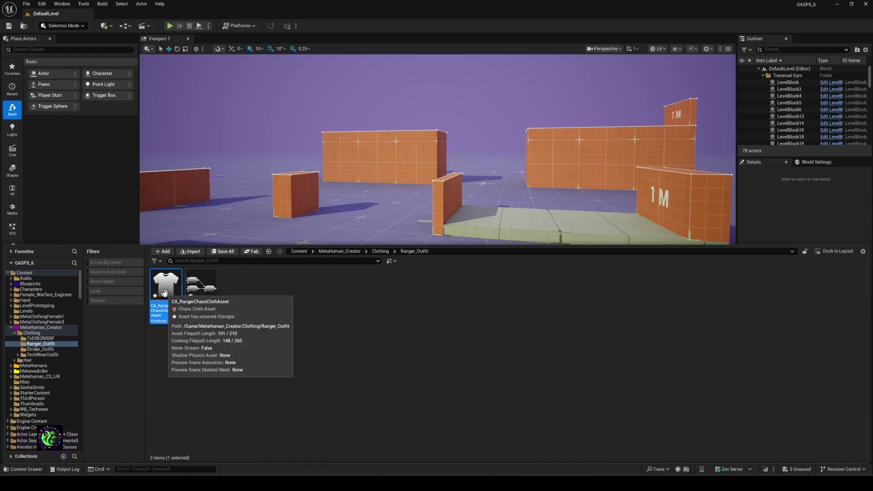
{"action": "double_click", "coordinate": [165, 295]}
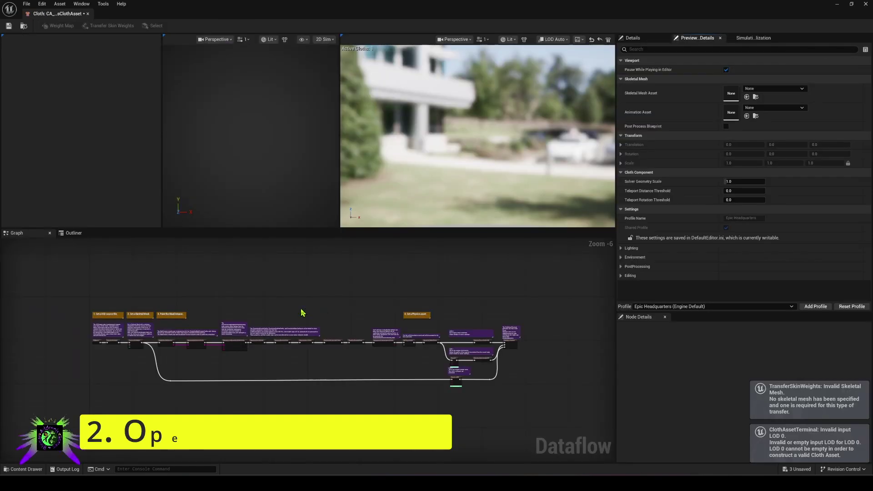
Step: Add a SkeletalMeshImport node to the cloth graph, placed just below the TransformPositions node
{"action": "scroll", "coordinate": [183, 320], "scroll_direction": "up", "scroll_amount": 6}
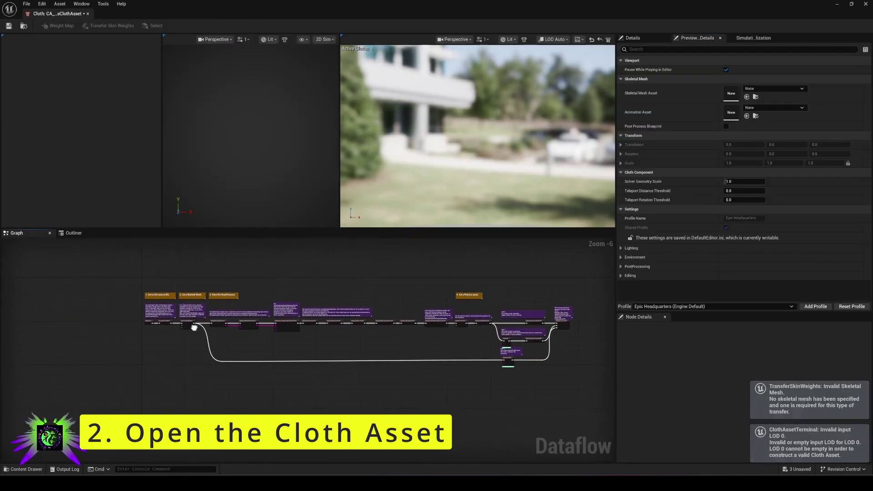
{"action": "scroll", "coordinate": [161, 348], "scroll_direction": "down", "scroll_amount": 2}
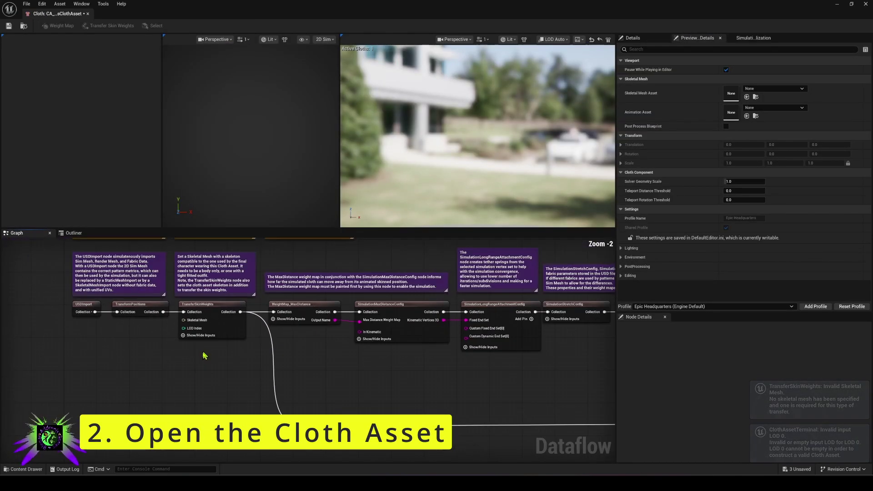
{"action": "right_click", "coordinate": [155, 371]}
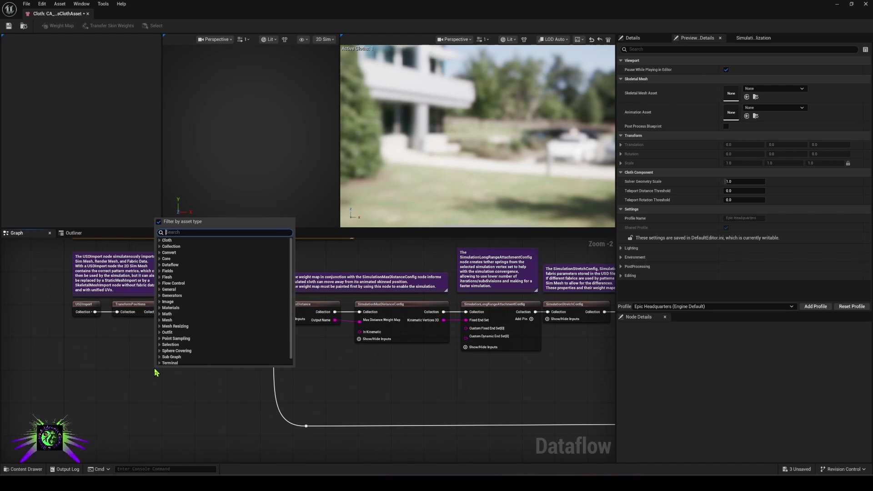
{"action": "type", "text": "impo"}
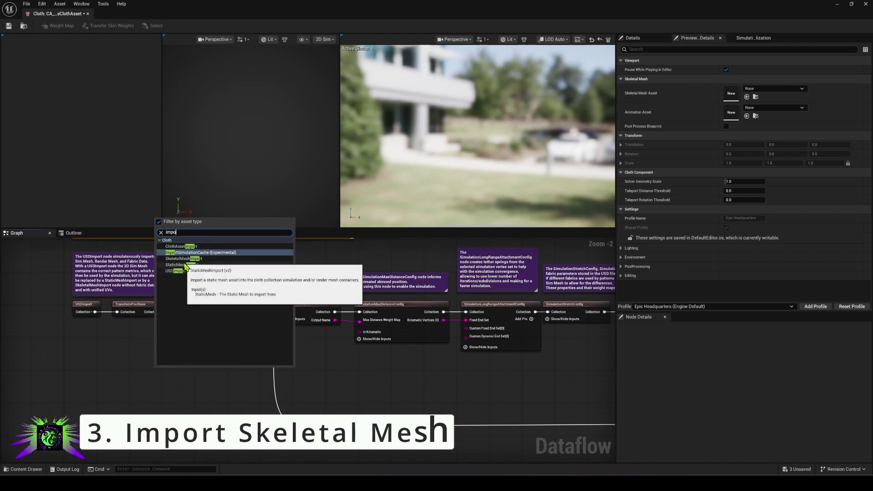
{"action": "left_click", "coordinate": [184, 264]}
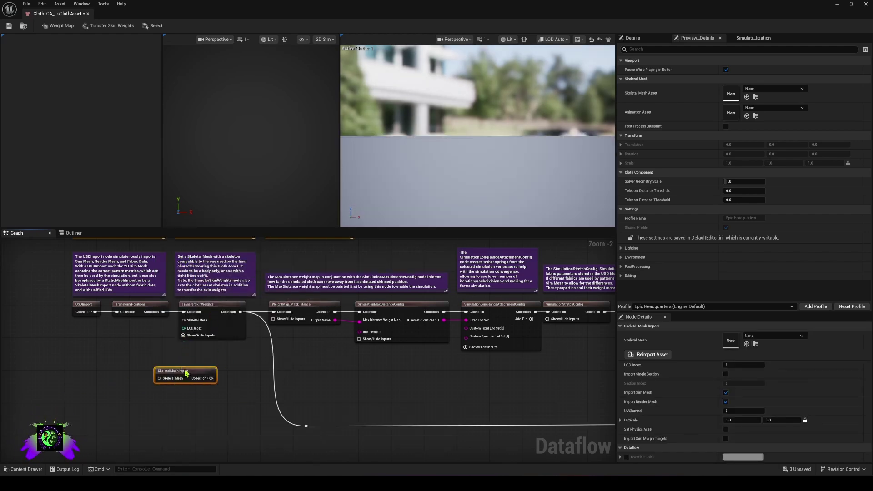
{"action": "left_click_drag", "start_coordinate": [187, 373], "coordinate": [153, 372]}
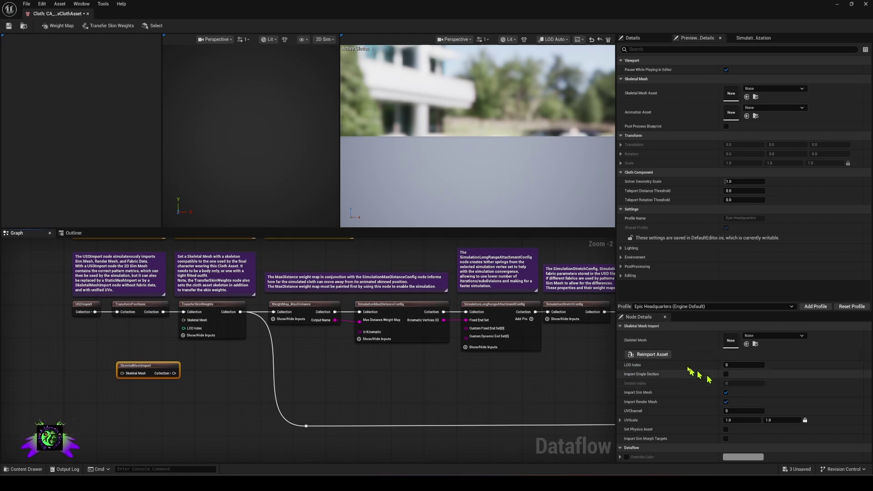
Step: Assign SK_SkeletalMesh_TallNormal from MetaClothingFemale1/Mesh/TallNormal/SK_SkeletalMesh as the SkeletalMeshImport node's skeletal mesh
{"action": "left_click", "coordinate": [761, 336]}
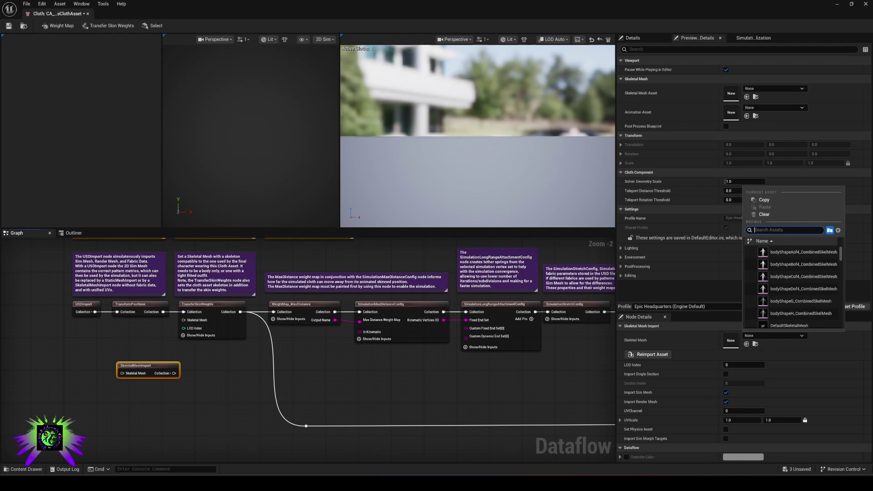
{"action": "key", "text": "ctrl+space"}
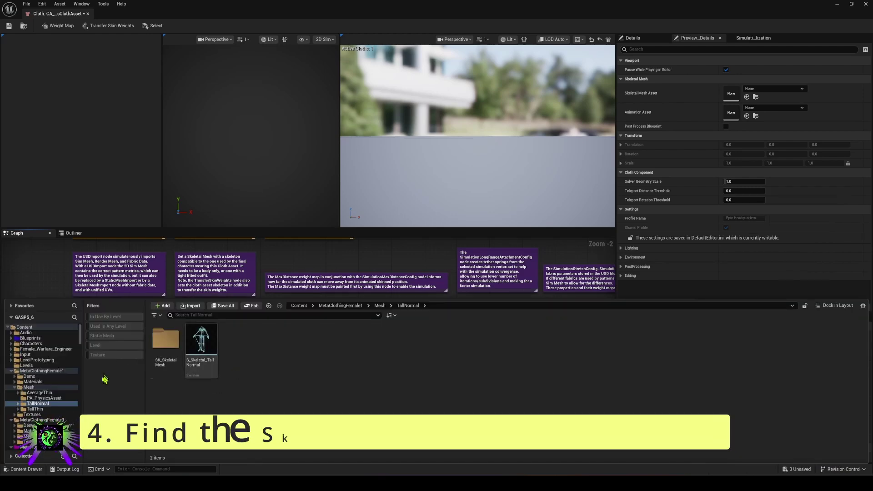
{"action": "double_click", "coordinate": [165, 340]}
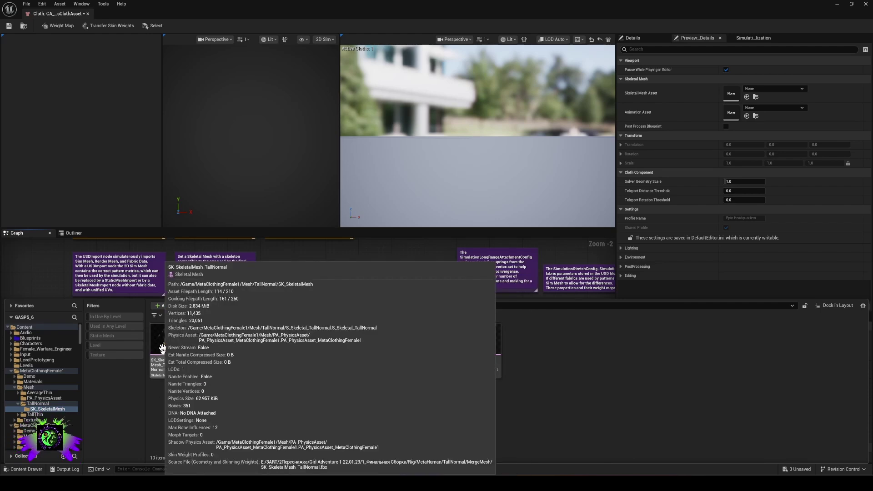
{"action": "left_click", "coordinate": [163, 350]}
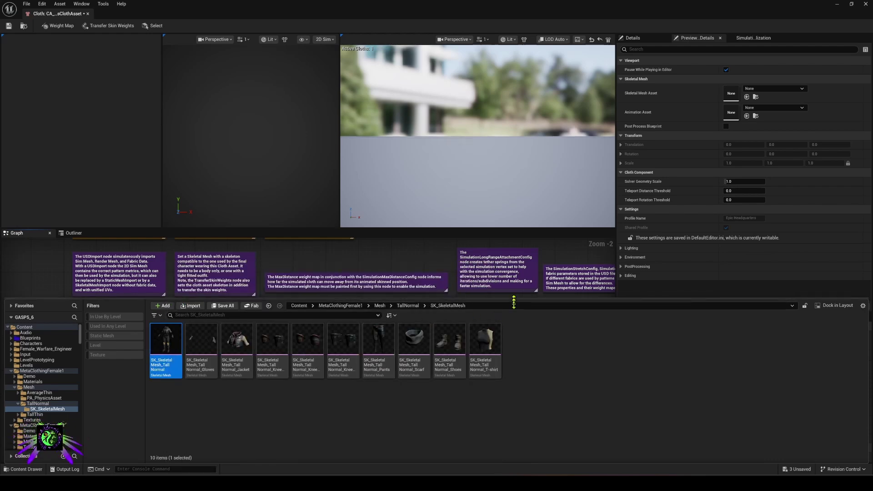
{"action": "left_click_drag", "start_coordinate": [514, 299], "coordinate": [513, 367]}
{"action": "left_click_drag", "start_coordinate": [166, 404], "coordinate": [733, 344]}
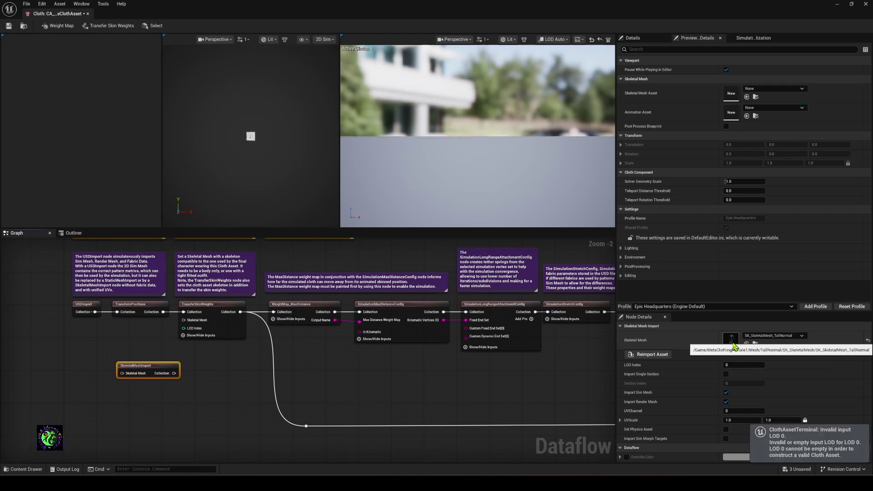
Step: Connect the SkeletalMeshImport node's Collection output to the TransformPositions node's Collection input, and save the cloth asset
{"action": "left_click_drag", "start_coordinate": [150, 374], "coordinate": [93, 354]}
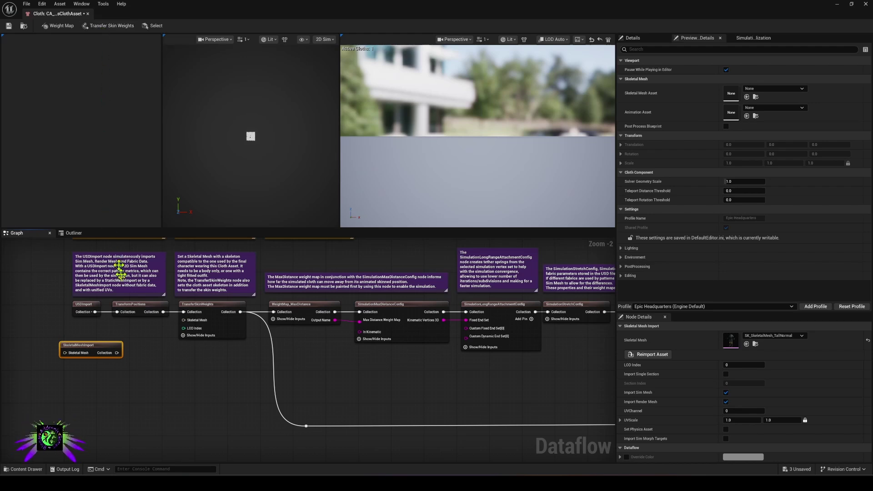
{"action": "left_click_drag", "start_coordinate": [117, 353], "coordinate": [117, 313]}
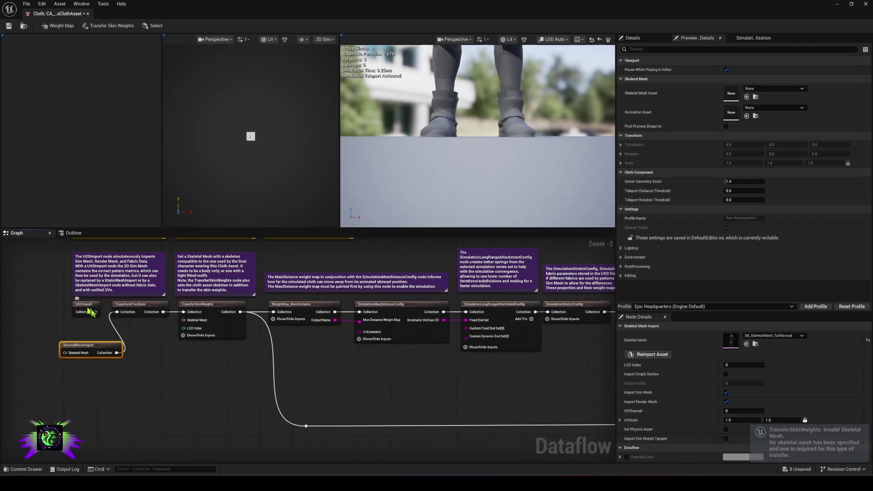
{"action": "left_click_drag", "start_coordinate": [428, 178], "coordinate": [400, 180]}
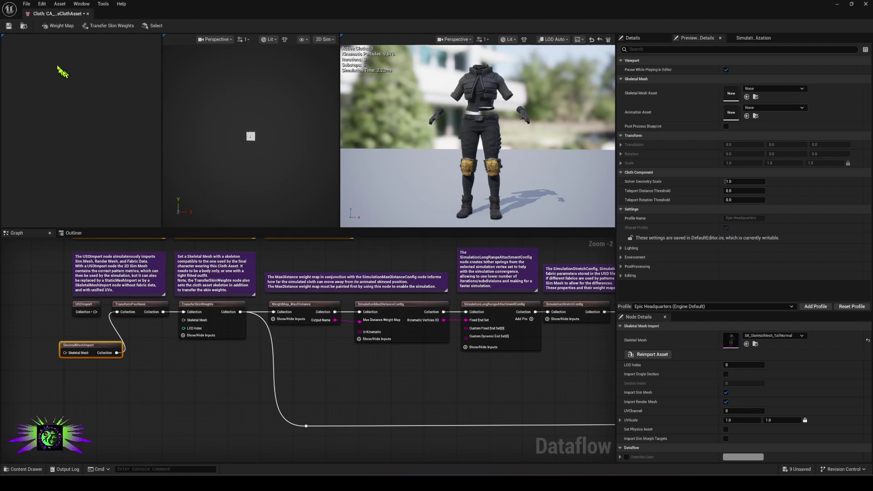
{"action": "left_click", "coordinate": [9, 26]}
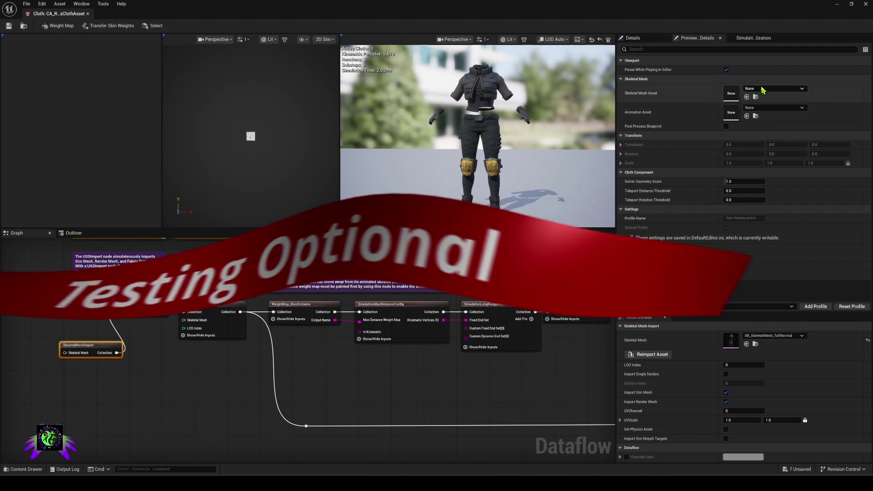
Step: Assign SKM_KepakiTall50_BodyMesh from the MetaHumans content as the preview scene's skeletal mesh asset
{"action": "left_click", "coordinate": [25, 469]}
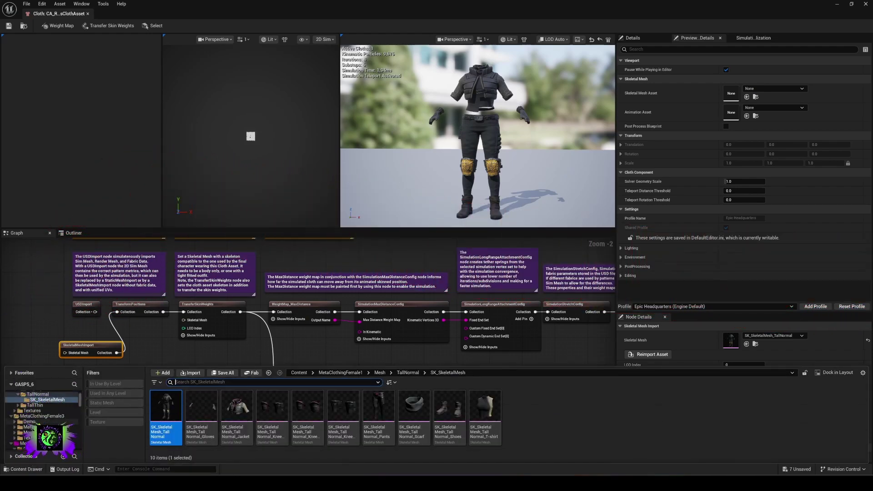
{"action": "left_click", "coordinate": [27, 426]}
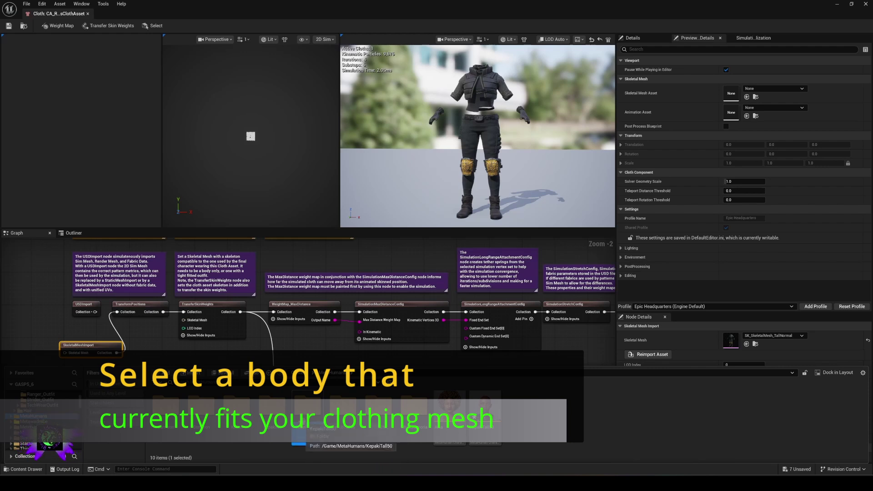
{"action": "double_click", "coordinate": [308, 439]}
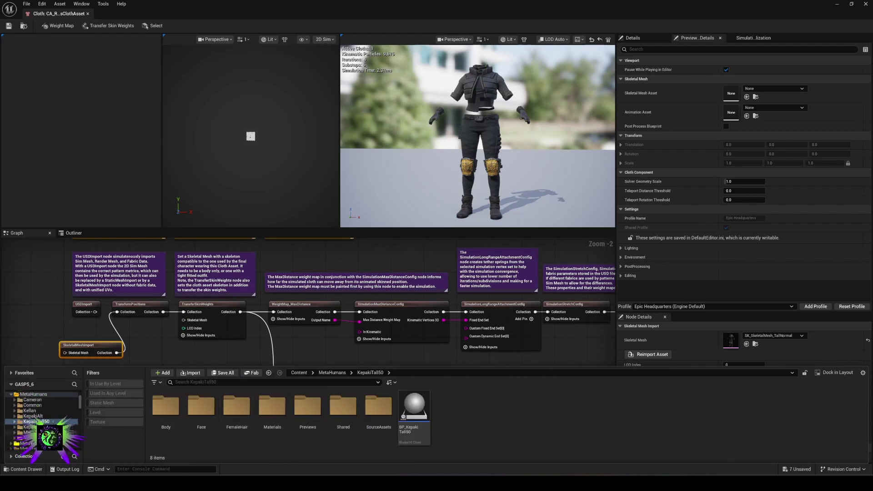
{"action": "left_click", "coordinate": [41, 427]}
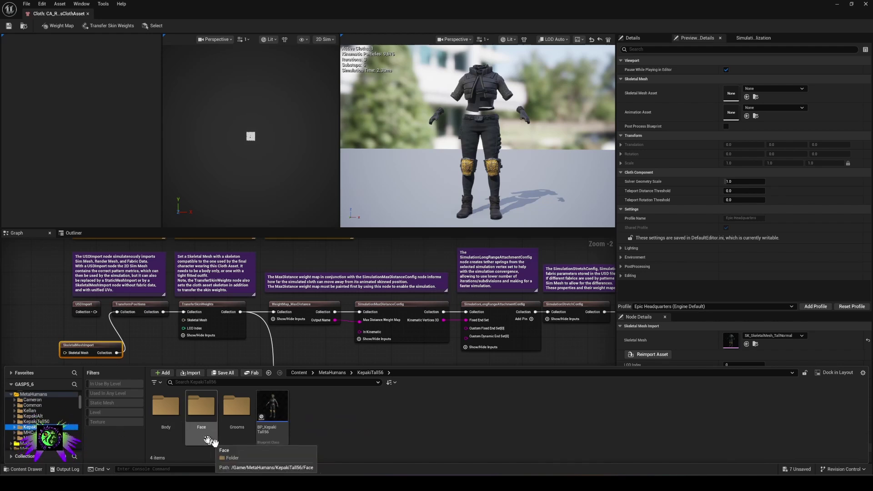
{"action": "double_click", "coordinate": [170, 415]}
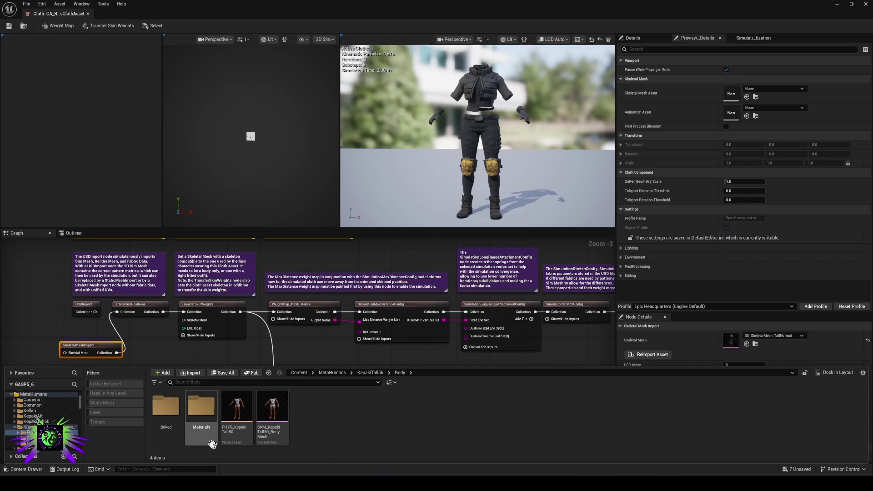
{"action": "mouse_move", "coordinate": [277, 414]}
{"action": "left_click_drag", "start_coordinate": [277, 414], "coordinate": [738, 98]}
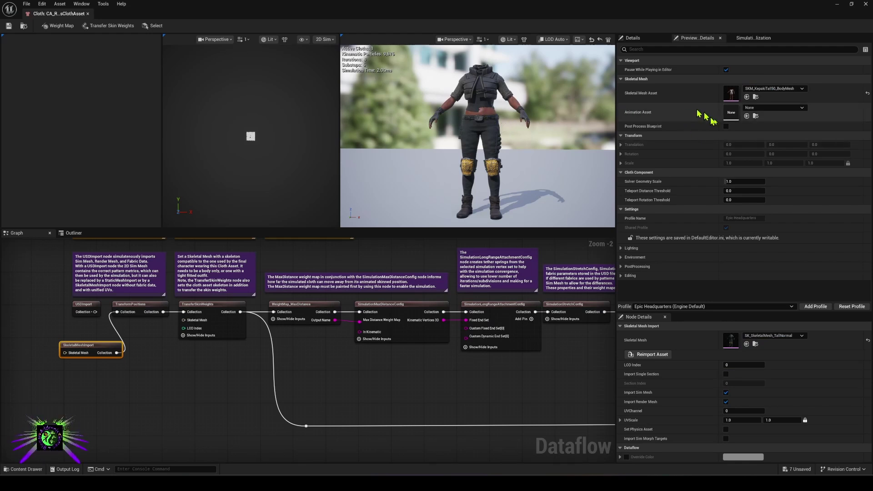
Step: Set the preview scene's animation asset to Anim_MF_Idle and check the outfit on the animated body
{"action": "left_click", "coordinate": [772, 109]}
{"action": "scroll", "coordinate": [791, 259], "scroll_direction": "down", "scroll_amount": 3}
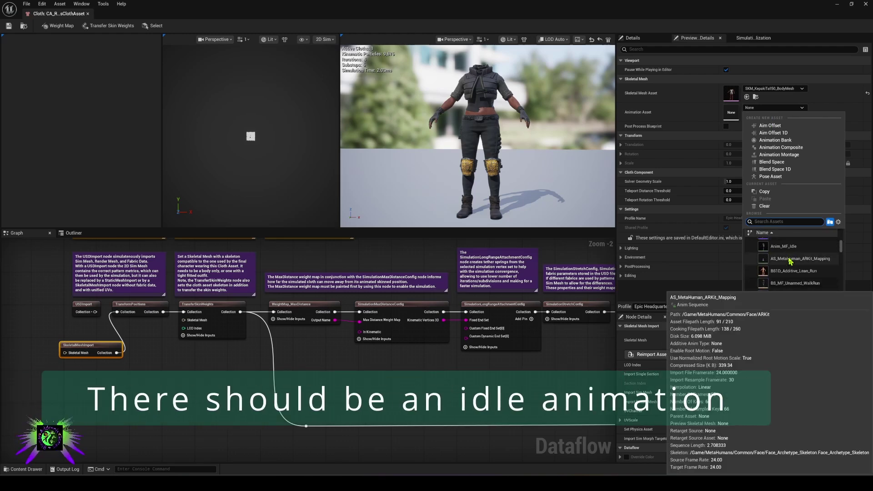
{"action": "scroll", "coordinate": [787, 268], "scroll_direction": "down", "scroll_amount": 3}
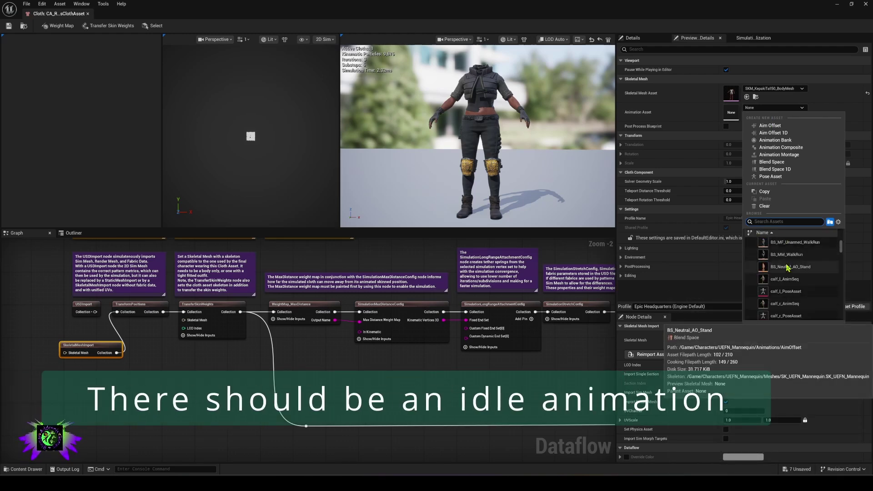
{"action": "scroll", "coordinate": [800, 268], "scroll_direction": "down", "scroll_amount": 10}
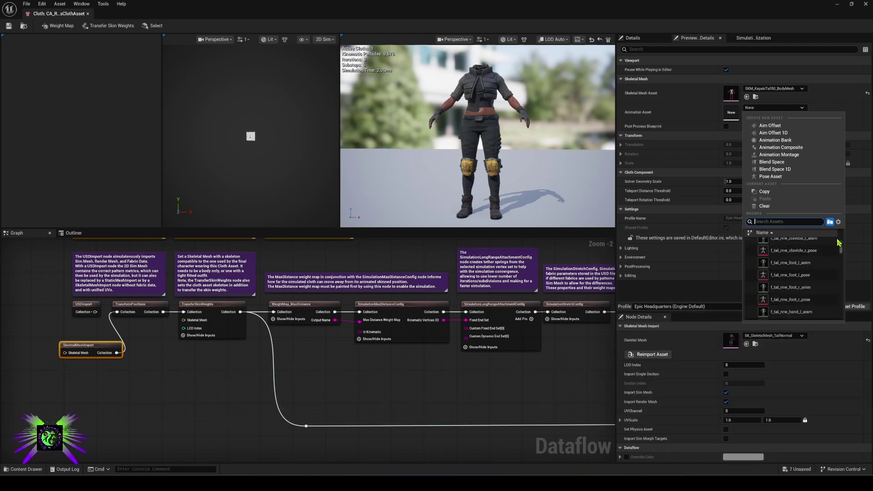
{"action": "left_click_drag", "start_coordinate": [840, 249], "coordinate": [843, 221]}
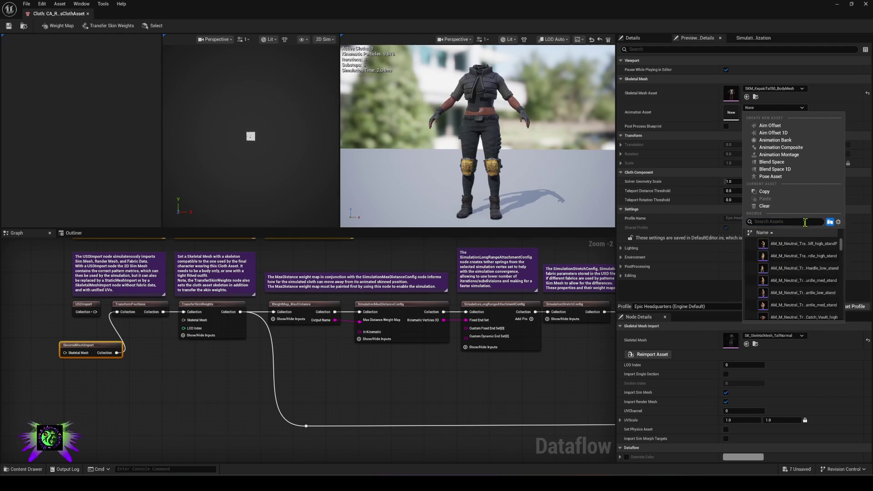
{"action": "left_click", "coordinate": [779, 252]}
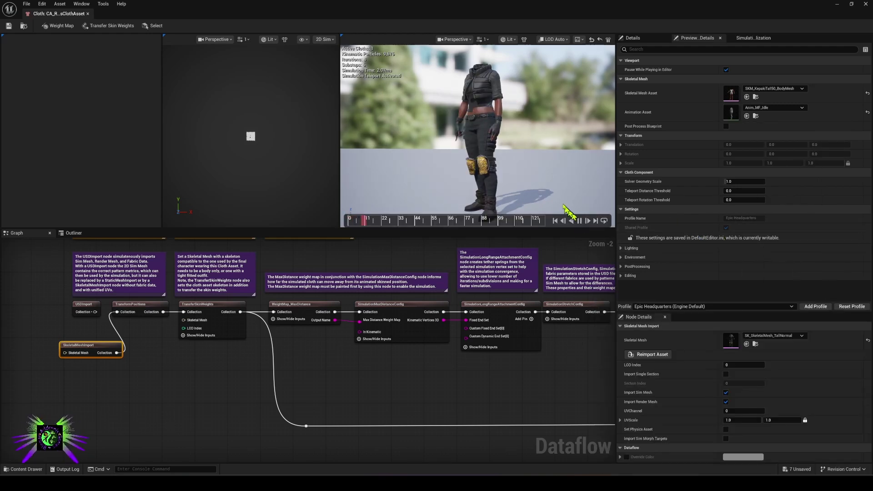
{"action": "left_click_drag", "start_coordinate": [471, 169], "coordinate": [463, 150]}
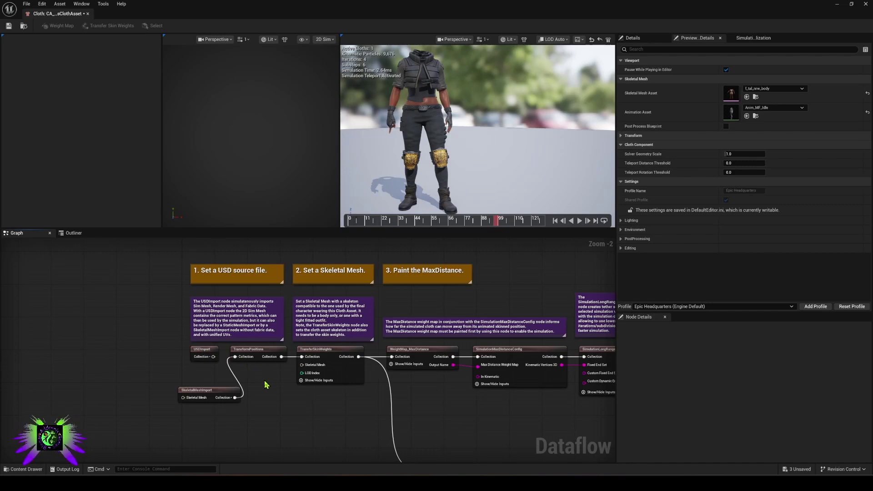
Step: Examine the TransformPositions and TransferSkinWeights nodes' settings and the cloth mesh they show
{"action": "left_click", "coordinate": [256, 355]}
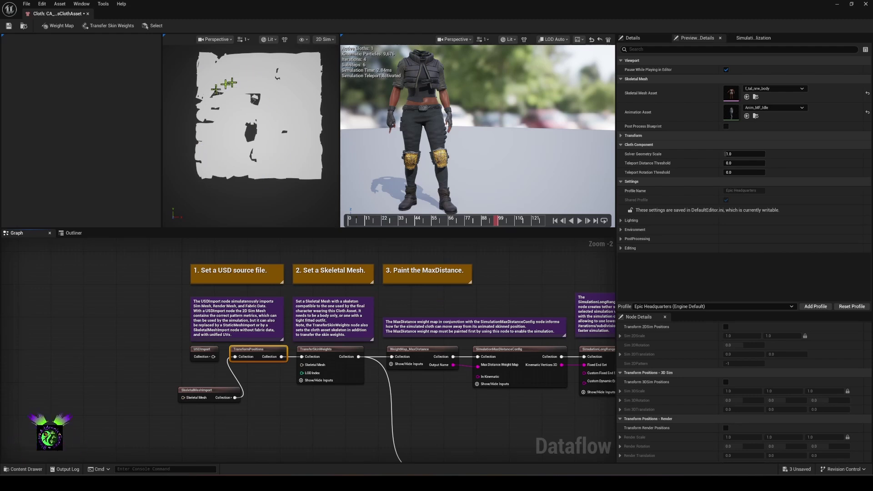
{"action": "left_click", "coordinate": [343, 378]}
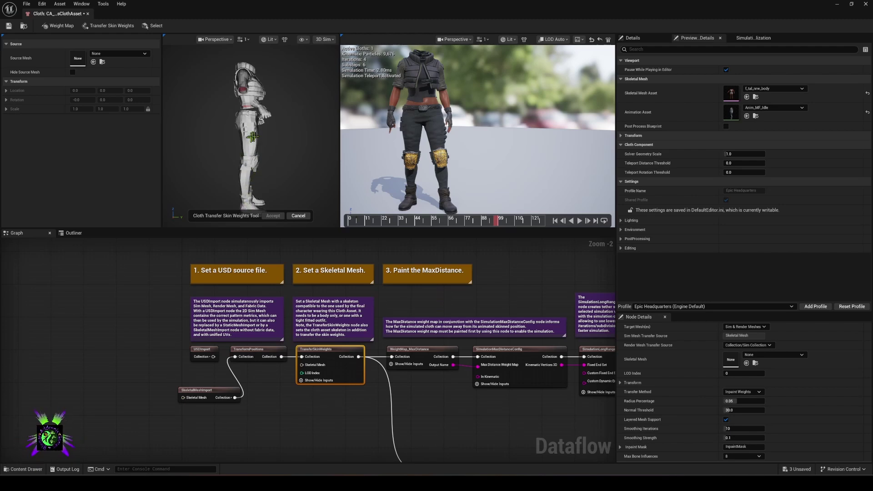
{"action": "middle_click_drag", "start_coordinate": [265, 106], "coordinate": [288, 106]}
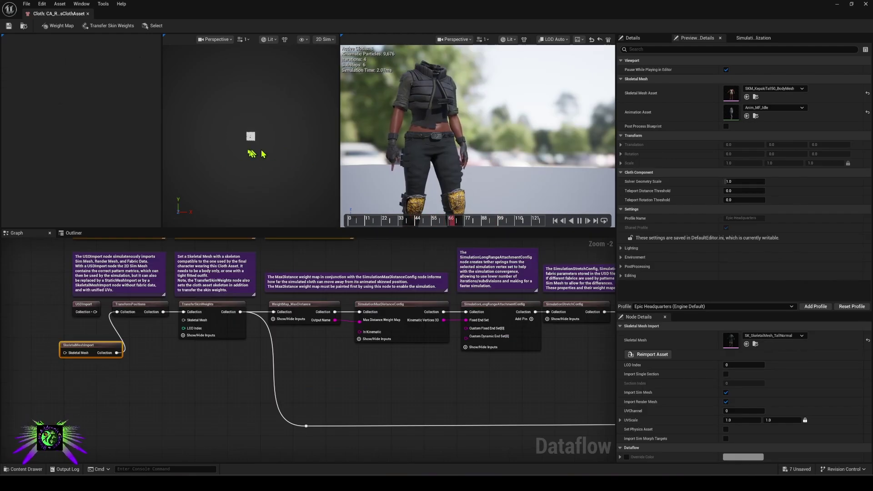
Step: Create an outfit asset named OA_RangerOutfitAsset in MetaHuman_Creator/Clothing/Ranger_Outfit, using a resizable outfit template
{"action": "left_click", "coordinate": [34, 469]}
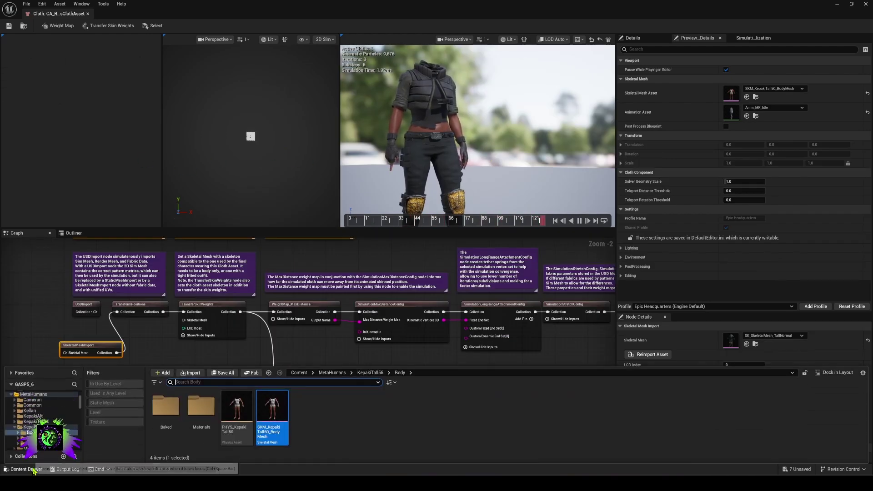
{"action": "left_click", "coordinate": [47, 422]}
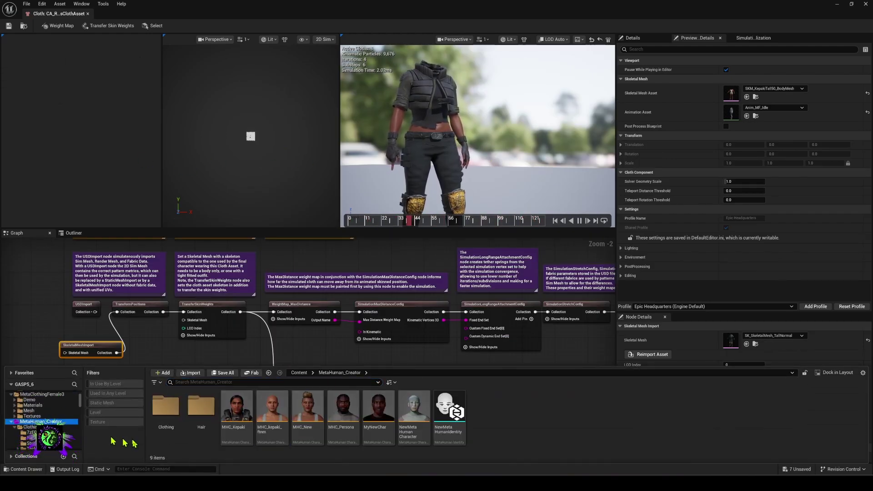
{"action": "double_click", "coordinate": [168, 409]}
{"action": "double_click", "coordinate": [201, 407]}
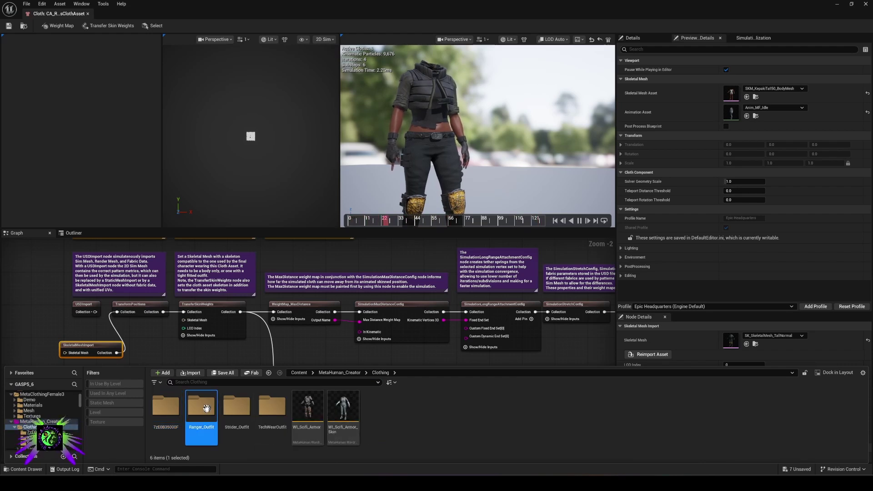
{"action": "right_click", "coordinate": [267, 420]}
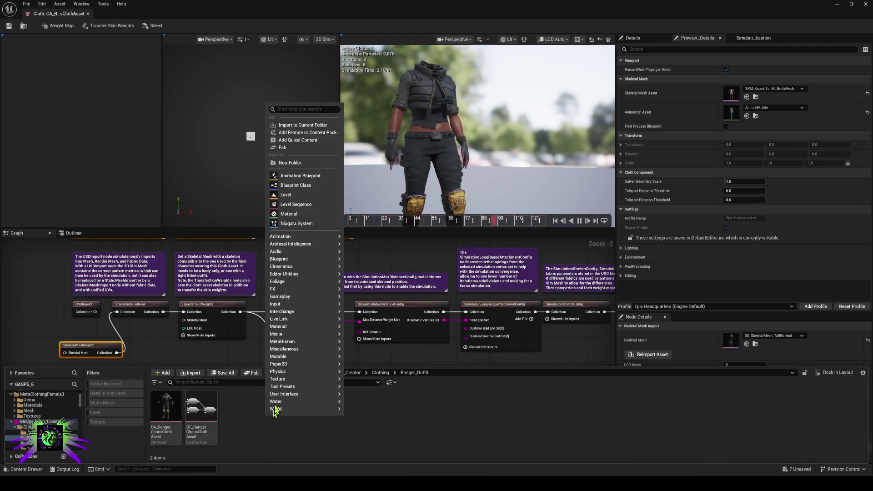
{"action": "right_click", "coordinate": [243, 411]}
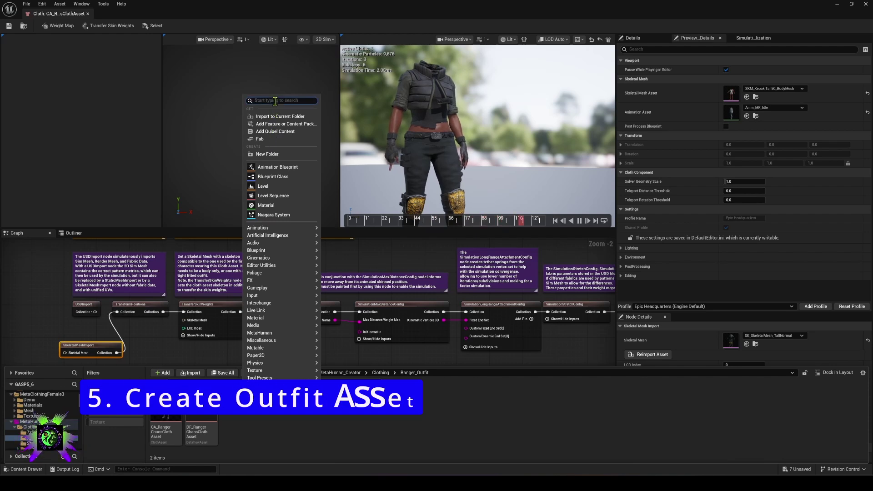
{"action": "type", "text": "outfit"}
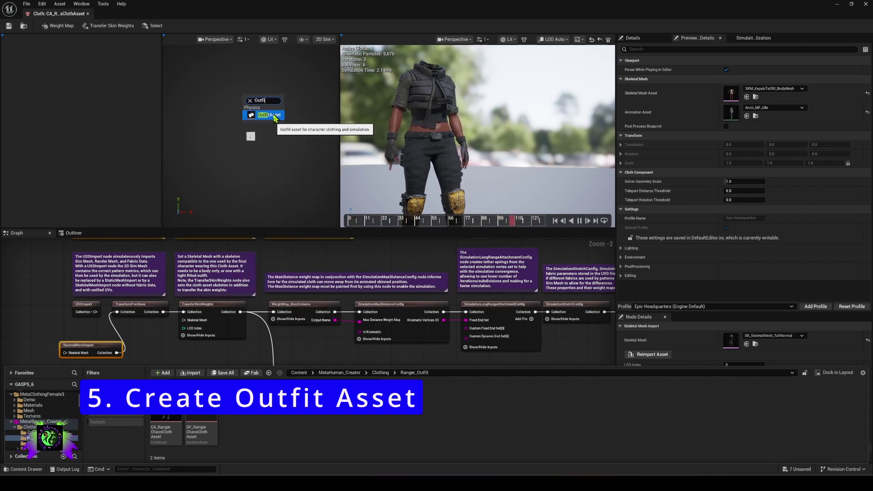
{"action": "left_click", "coordinate": [254, 112]}
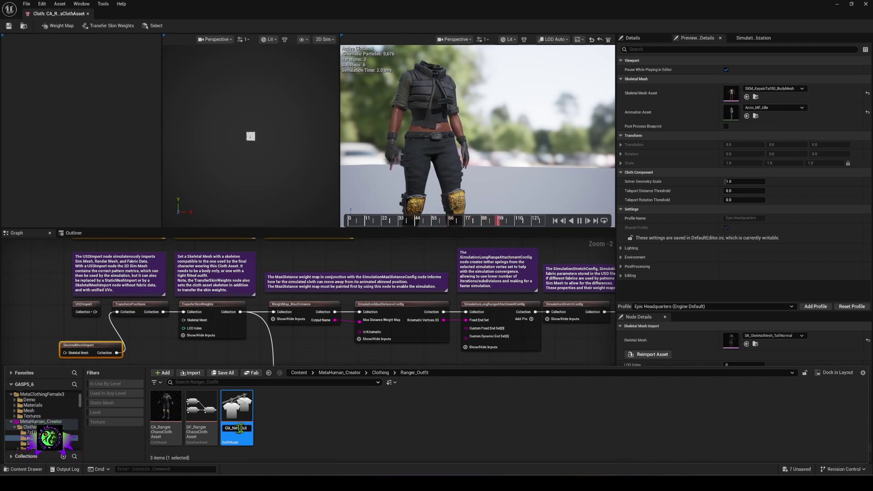
{"action": "key", "text": "ctrl+v"}
{"action": "key", "text": "Return"}
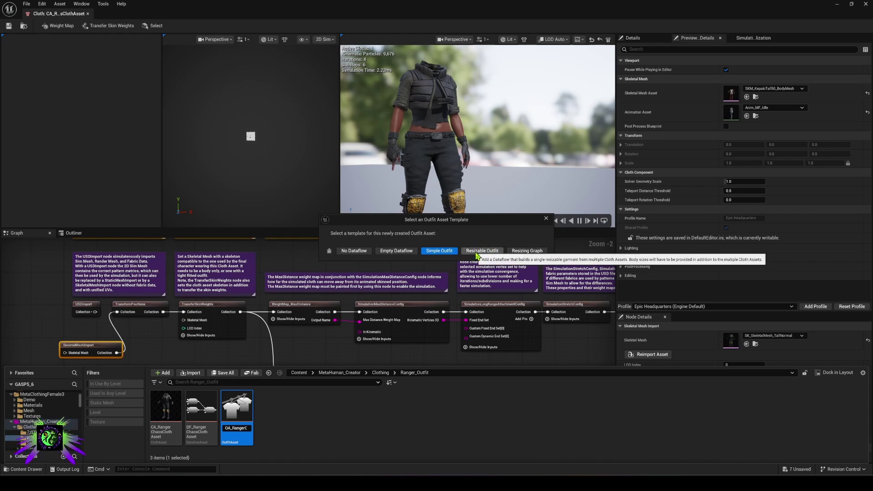
{"action": "left_click", "coordinate": [536, 249]}
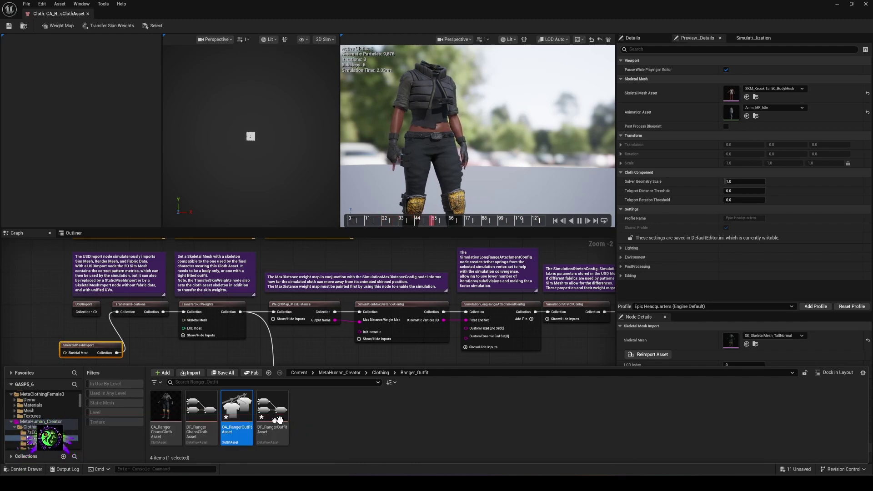
Step: Open OA_RangerOutfitAsset and add an element to the SizedOutfitSource node with CA_RangerChaosClothAsset as its source asset
{"action": "double_click", "coordinate": [236, 416]}
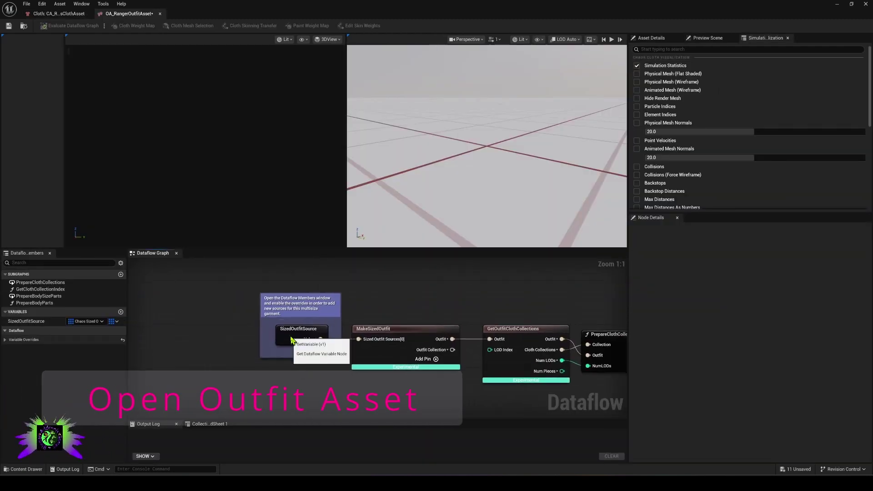
{"action": "left_click", "coordinate": [292, 341]}
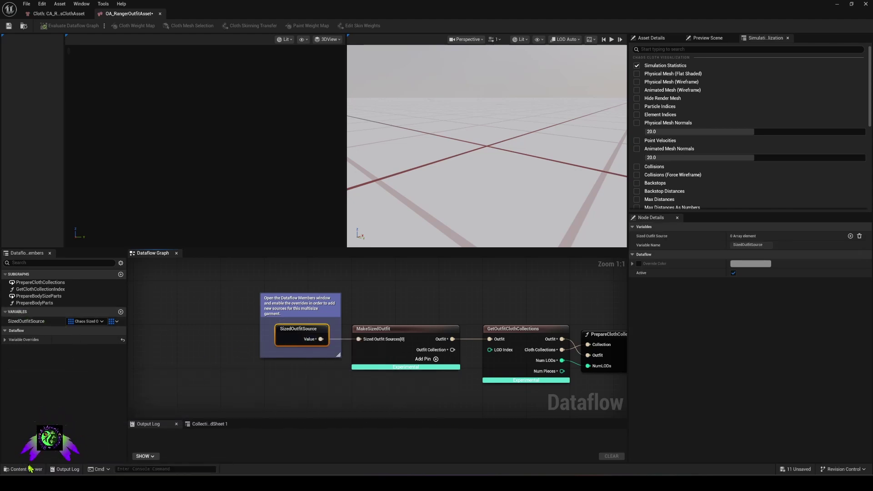
{"action": "left_click", "coordinate": [27, 469]}
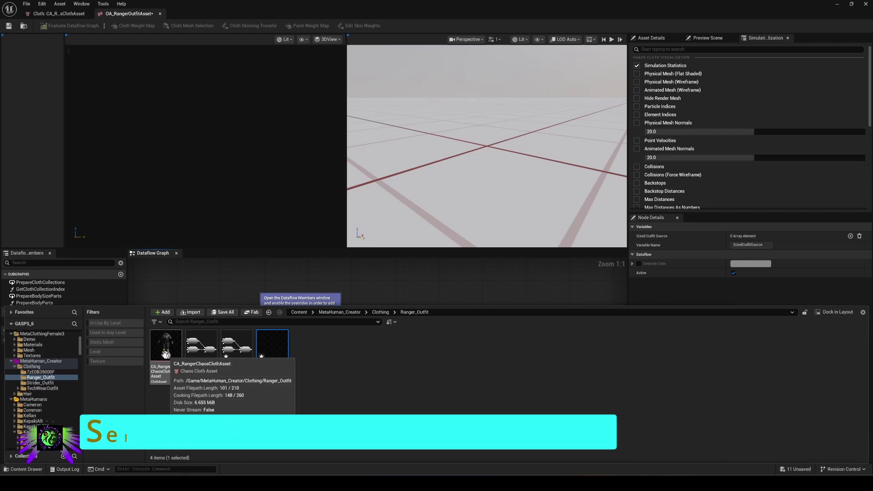
{"action": "left_click", "coordinate": [849, 235]}
{"action": "left_click", "coordinate": [638, 246]}
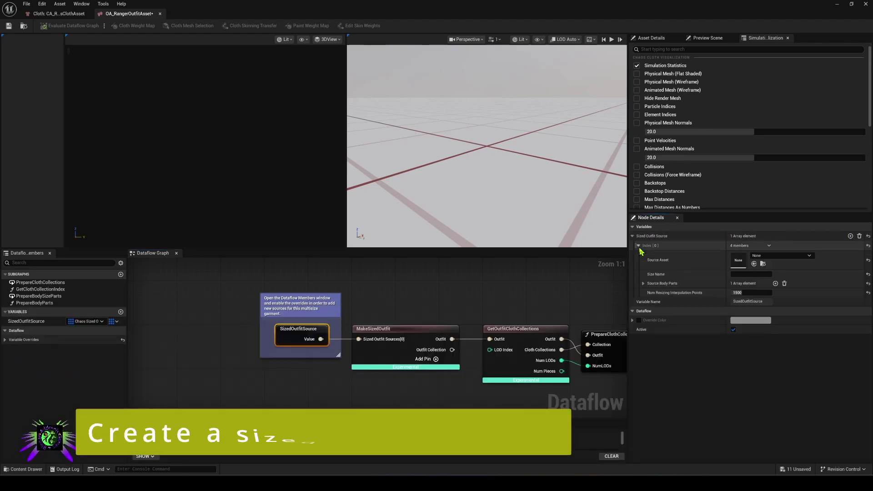
{"action": "left_click", "coordinate": [25, 470]}
{"action": "left_click_drag", "start_coordinate": [168, 348], "coordinate": [738, 260]}
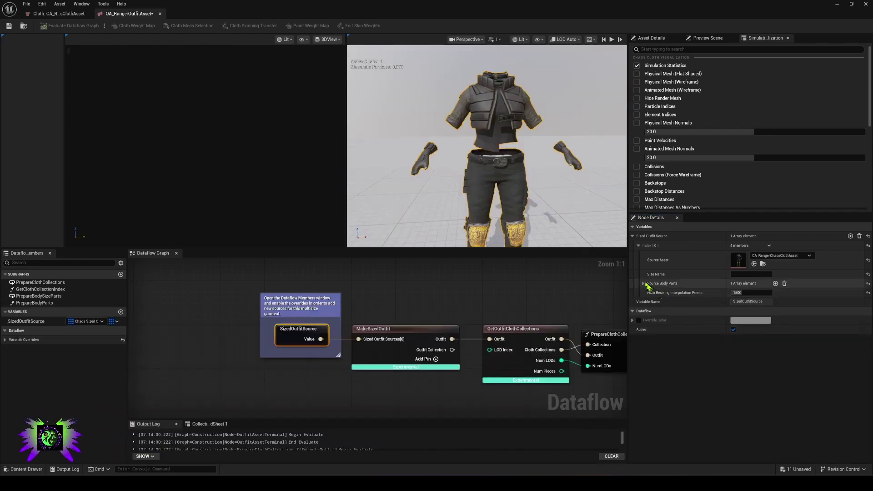
Step: Assign SKM_KepakiTall50_BodyMesh from the MetaHumans content as the sized outfit source's source body part
{"action": "left_click", "coordinate": [643, 284]}
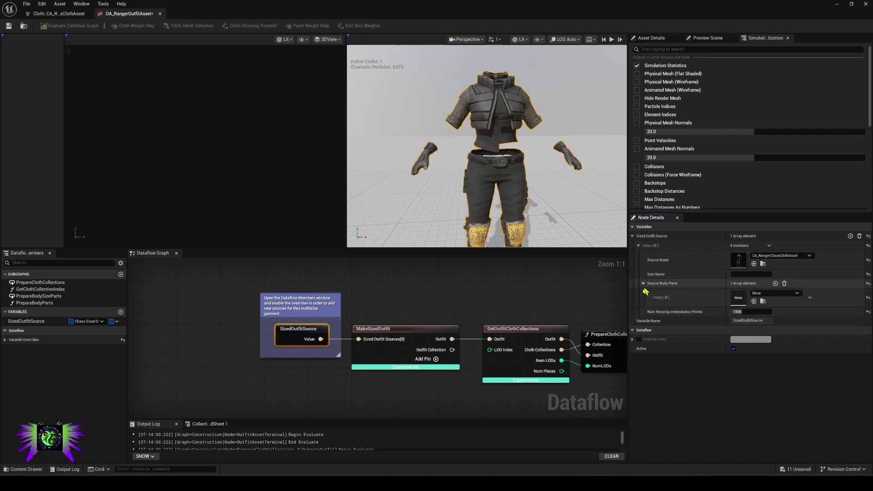
{"action": "left_click", "coordinate": [25, 471]}
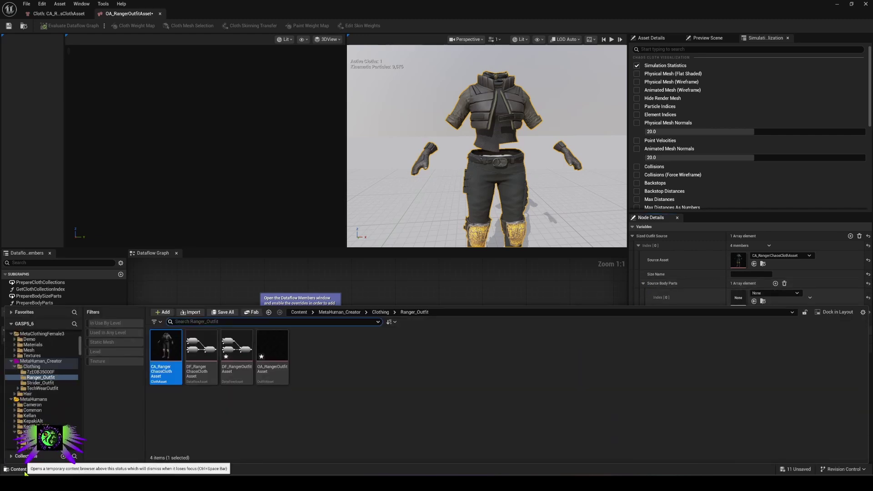
{"action": "left_click", "coordinate": [39, 400]}
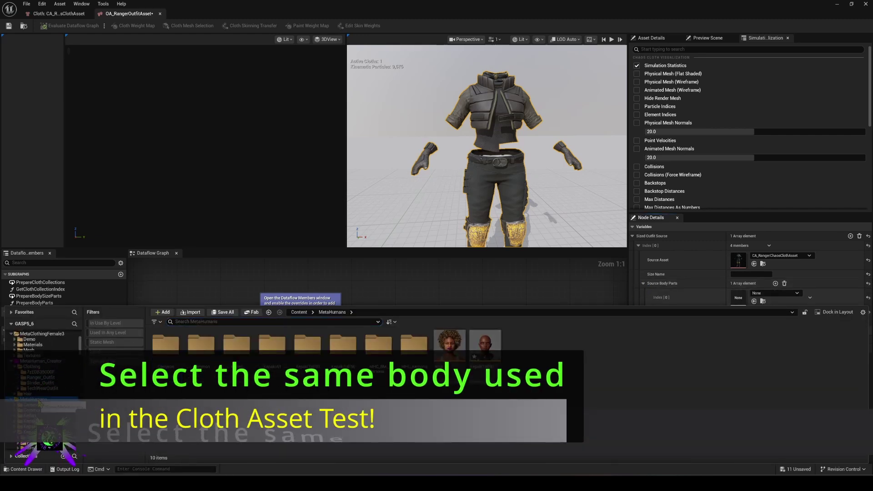
{"action": "double_click", "coordinate": [353, 362]}
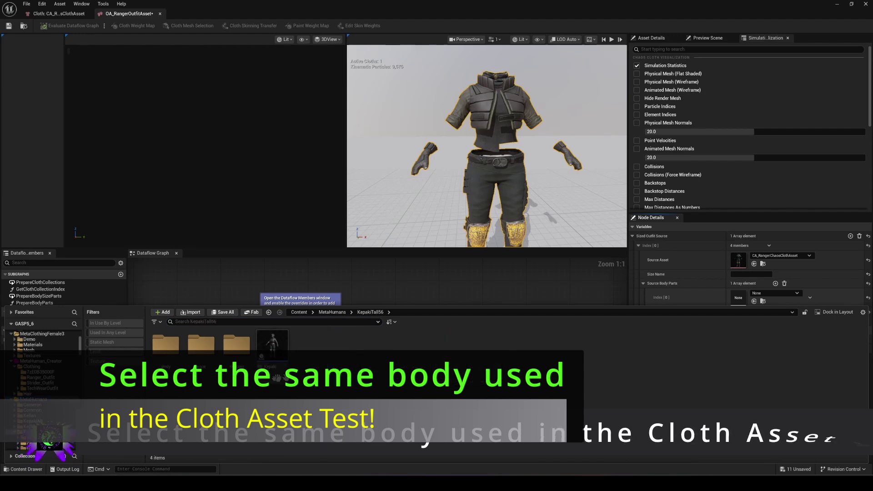
{"action": "double_click", "coordinate": [164, 346]}
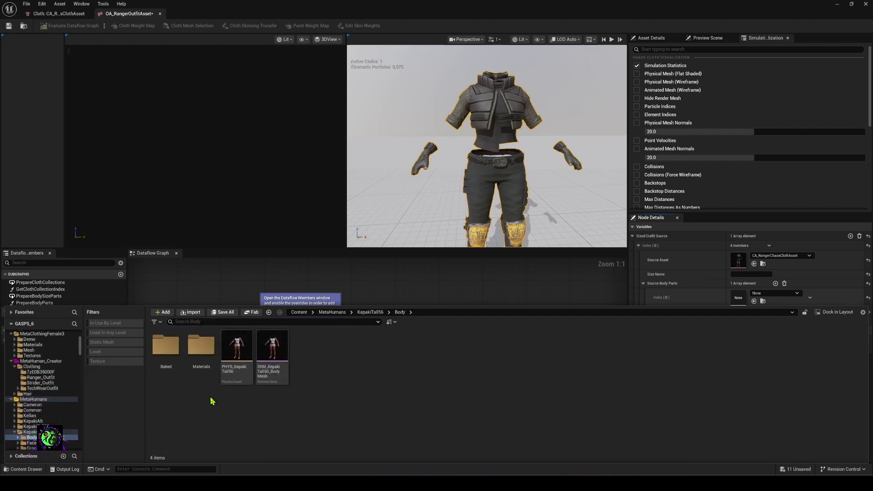
{"action": "left_click_drag", "start_coordinate": [278, 352], "coordinate": [744, 302]}
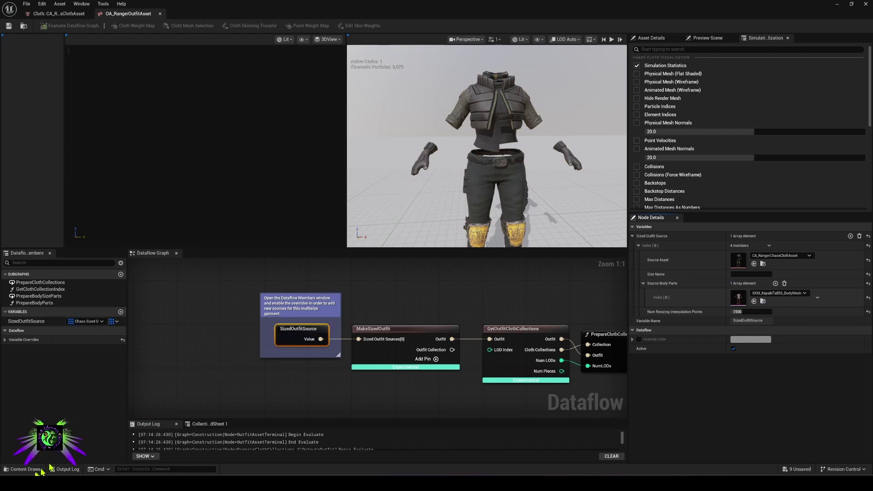
Step: Create a MetaHuman Wardrobe Item named MI_RangerWardrobeItem in the MetaHuman_Creator/Clothing/Ranger_Outfit folder
{"action": "left_click", "coordinate": [26, 469]}
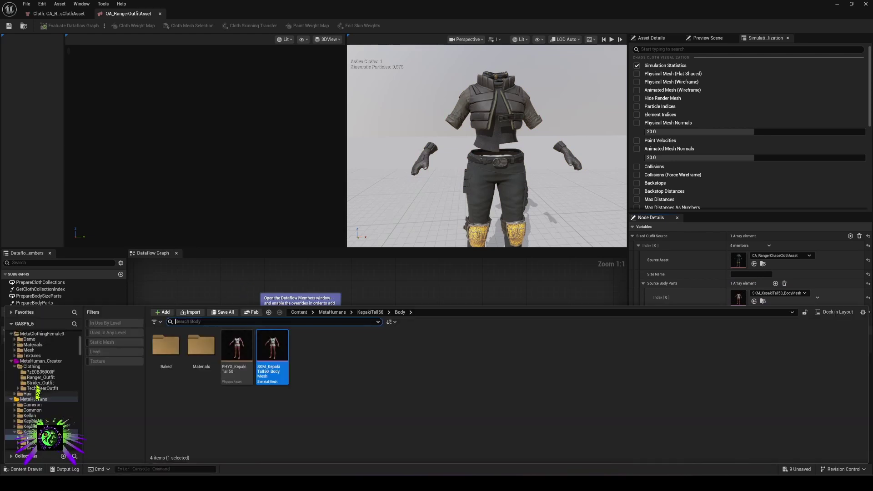
{"action": "left_click", "coordinate": [43, 361]}
{"action": "double_click", "coordinate": [166, 347]}
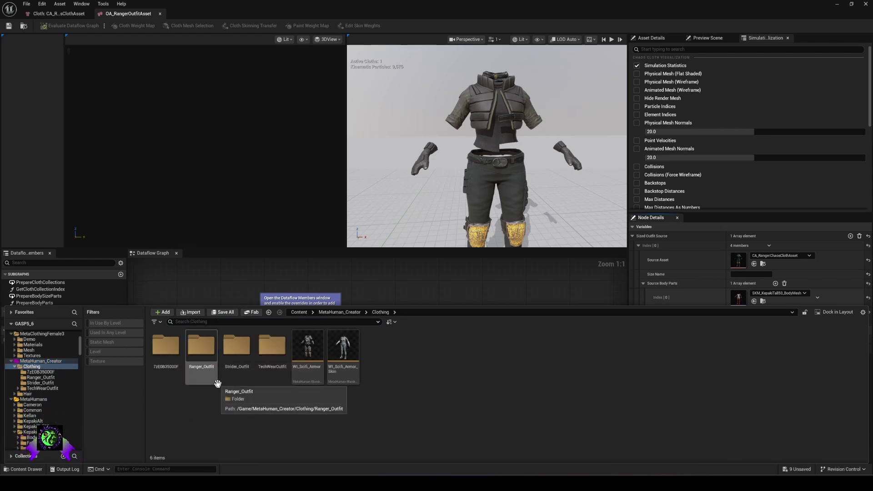
{"action": "double_click", "coordinate": [201, 348]}
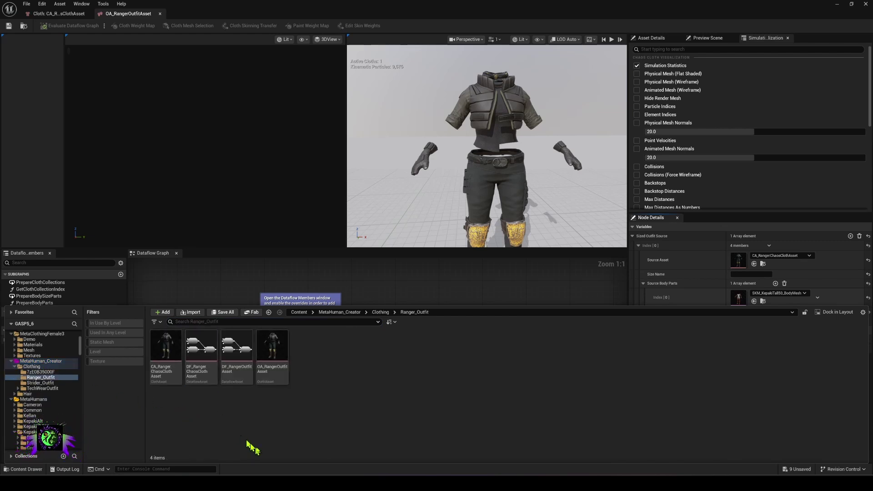
{"action": "right_click", "coordinate": [314, 376]}
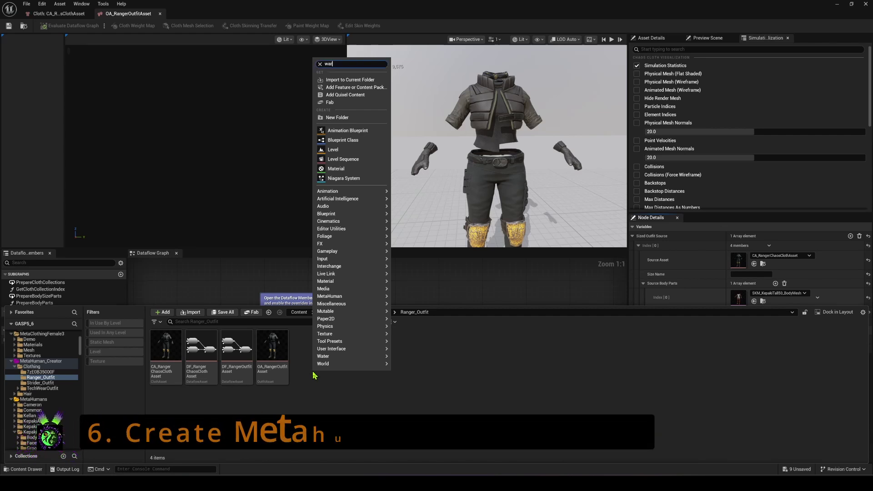
{"action": "type", "text": "ward"}
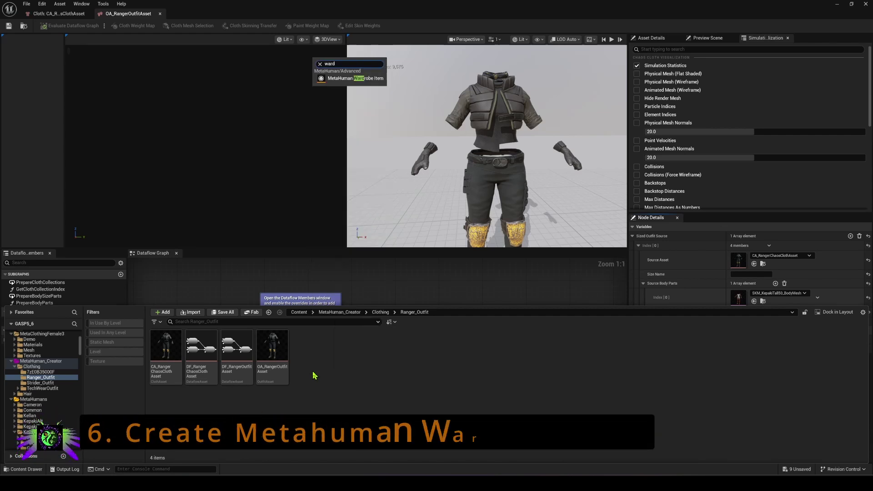
{"action": "left_click", "coordinate": [337, 80]}
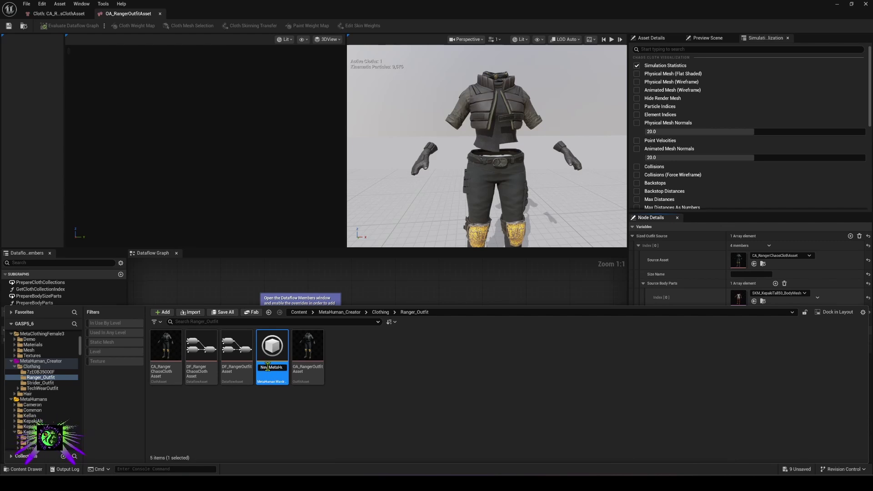
{"action": "left_click_drag", "start_coordinate": [262, 367], "coordinate": [278, 369]}
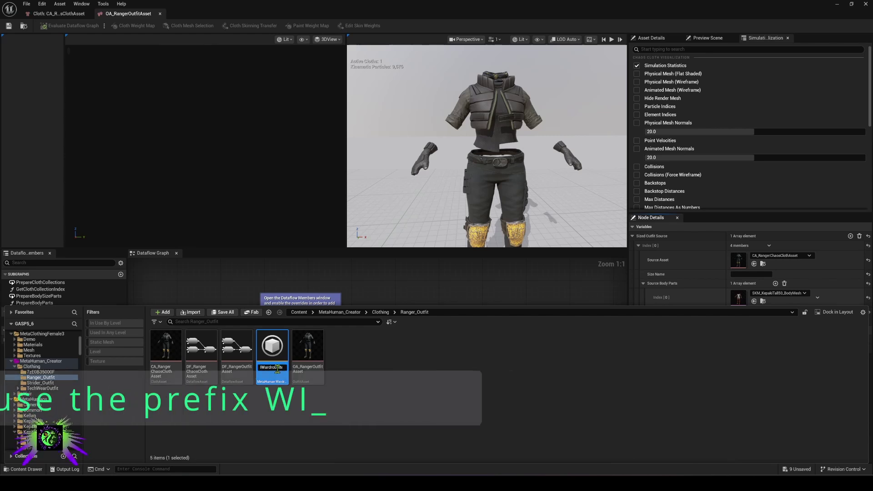
{"action": "key", "text": "Return"}
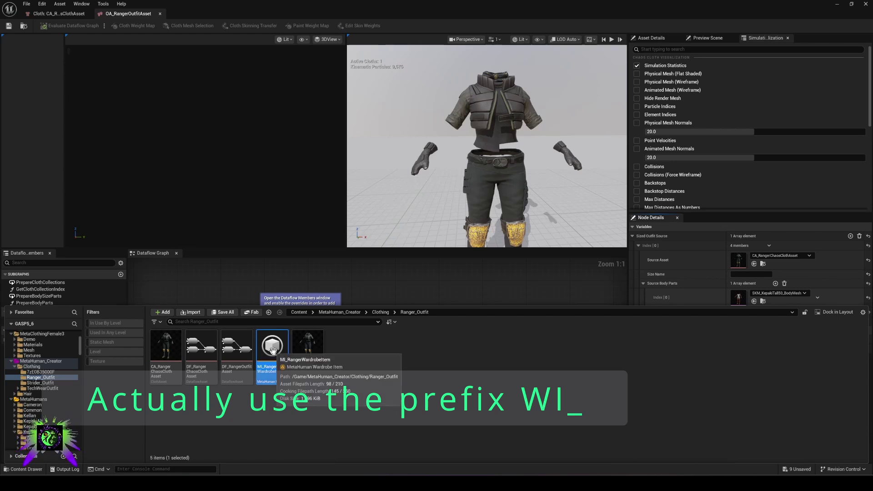
Step: Open MI_RangerWardrobeItem and assign OA_RangerOutfitAsset as its principal asset
{"action": "double_click", "coordinate": [275, 356]}
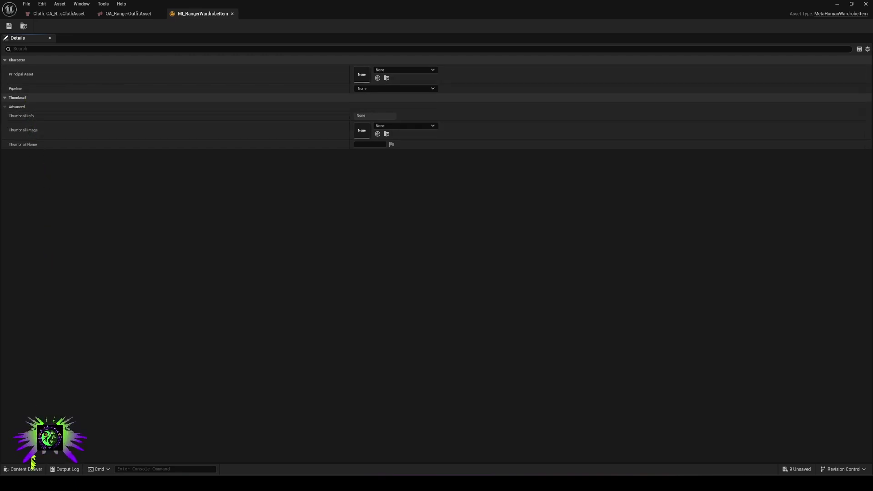
{"action": "left_click", "coordinate": [23, 468]}
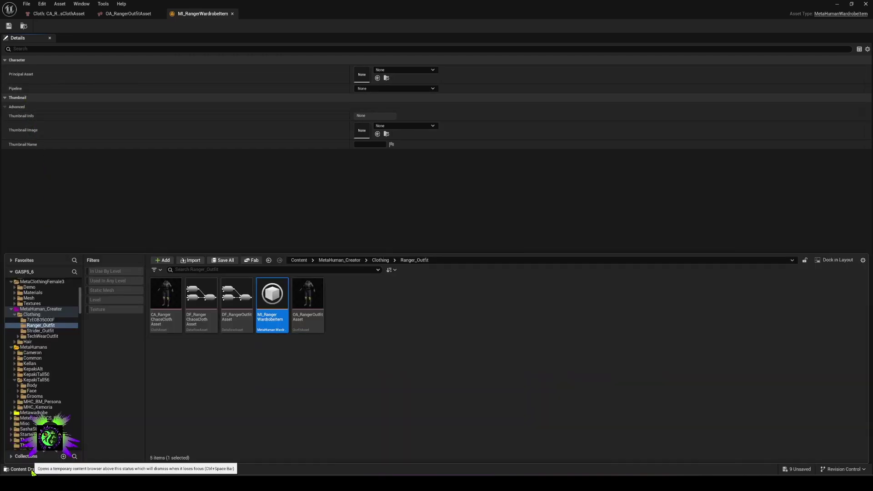
{"action": "left_click", "coordinate": [303, 301]}
{"action": "left_click_drag", "start_coordinate": [303, 300], "coordinate": [377, 85]}
Step: Set the wardrobe item's pipeline to MetaHuman Outfit Pipeline and save all assets
{"action": "left_click", "coordinate": [377, 88]}
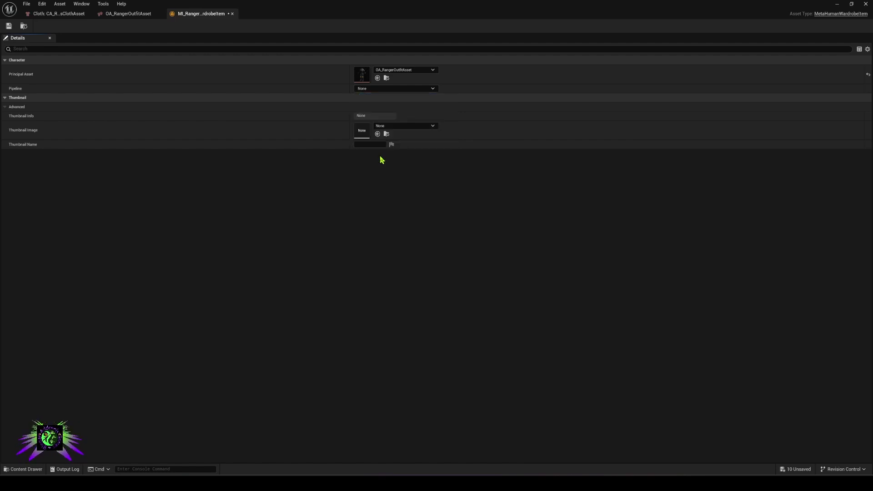
{"action": "left_click", "coordinate": [384, 155]}
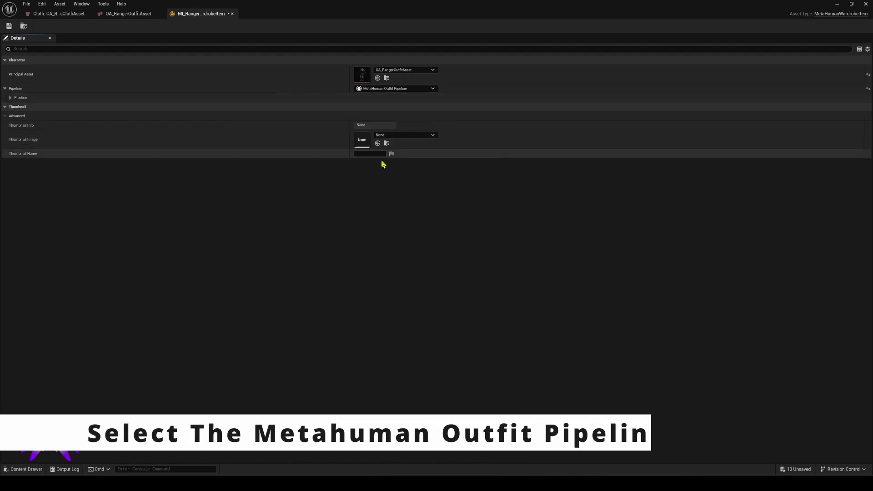
{"action": "left_click", "coordinate": [8, 26]}
{"action": "left_click", "coordinate": [27, 4]}
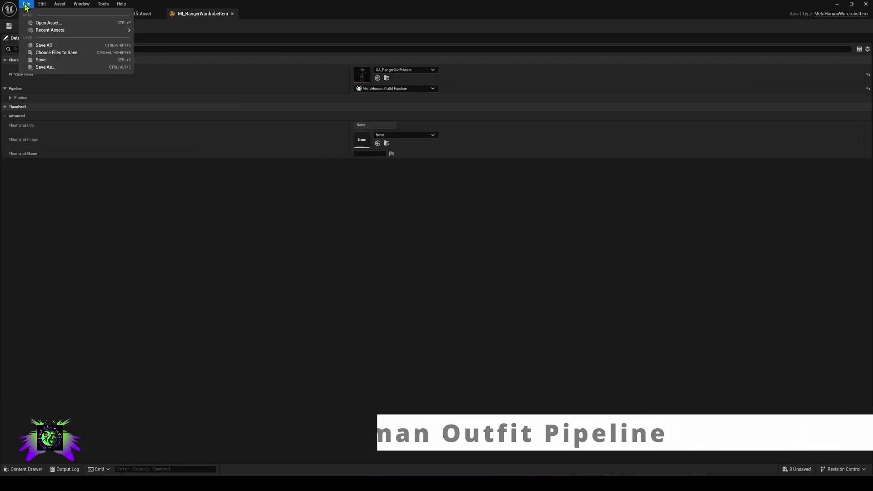
{"action": "left_click", "coordinate": [46, 45]}
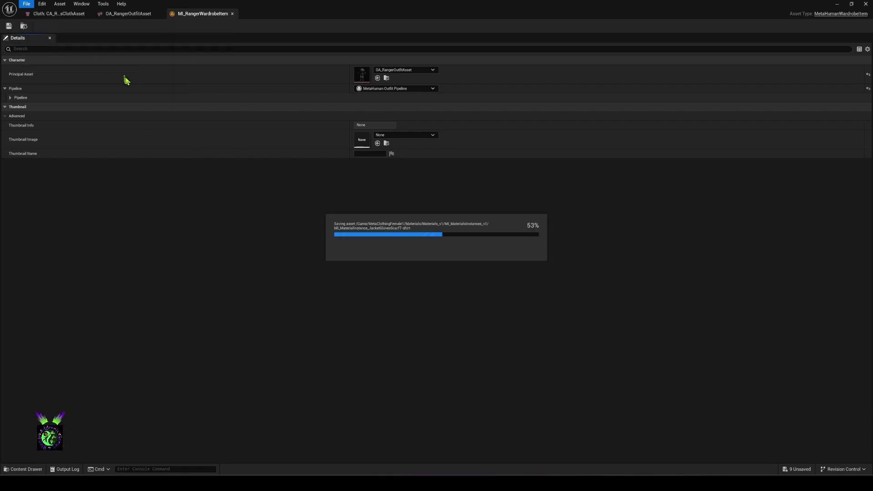
{"action": "key", "text": "ctrl+space"}
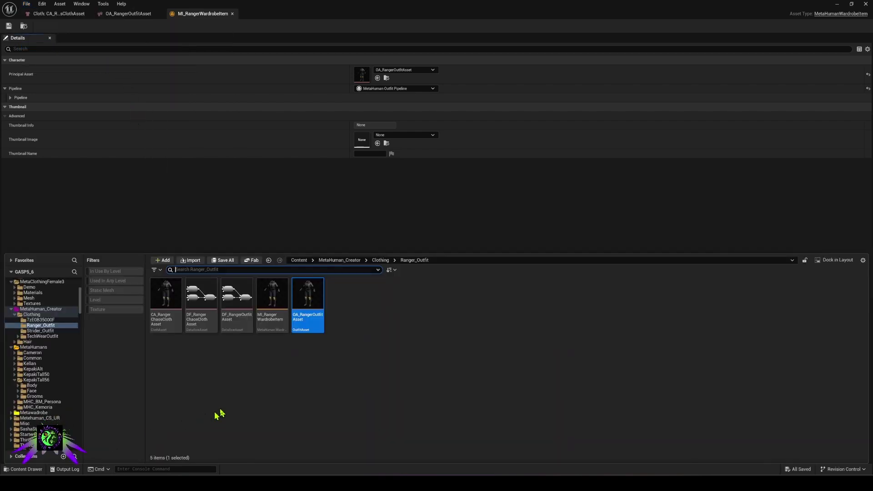
Step: Open the KepakiTall50 MetaHuman character from the MetaHumans content folder
{"action": "left_click", "coordinate": [35, 348]}
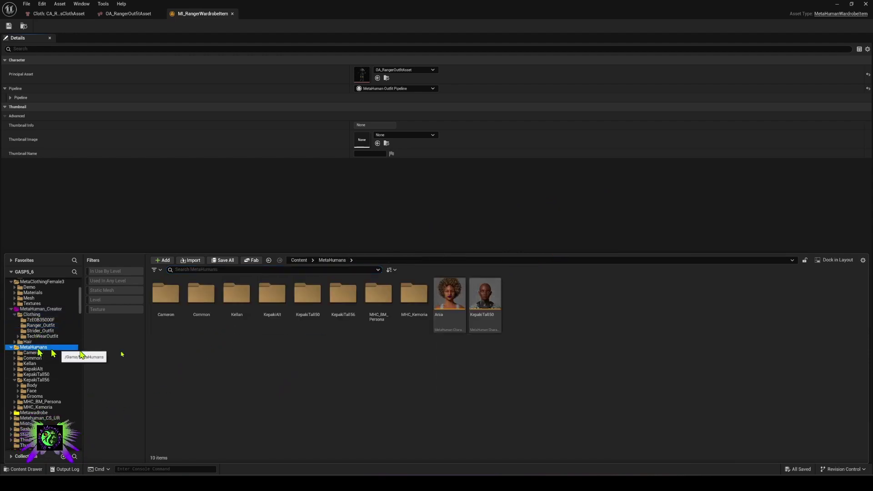
{"action": "left_click", "coordinate": [482, 300]}
{"action": "double_click", "coordinate": [482, 300]}
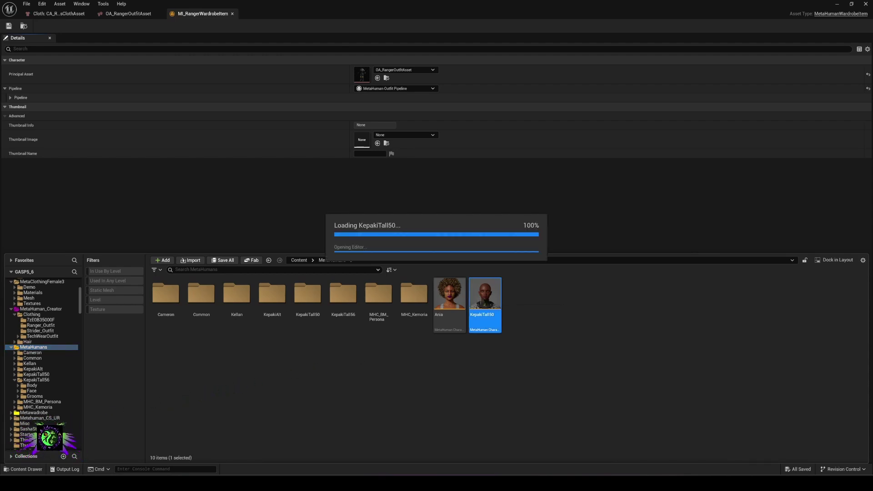
{"action": "right_click", "coordinate": [348, 401]}
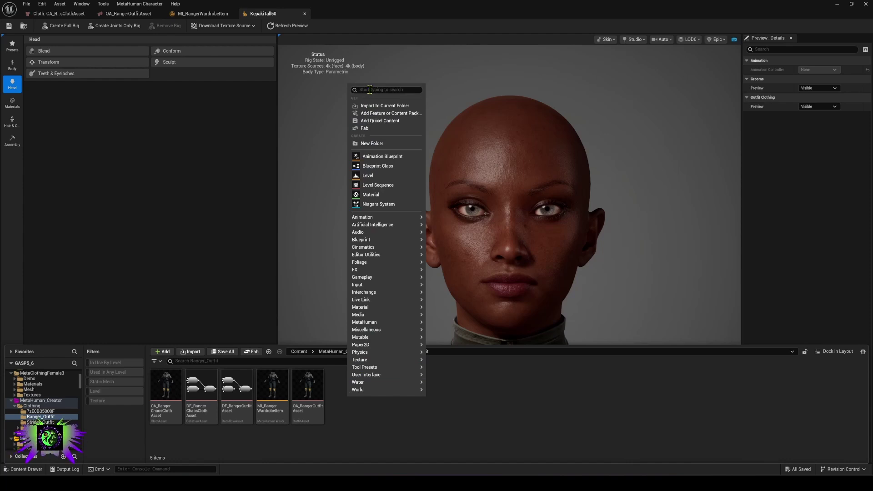
{"action": "type", "text": "meth"}
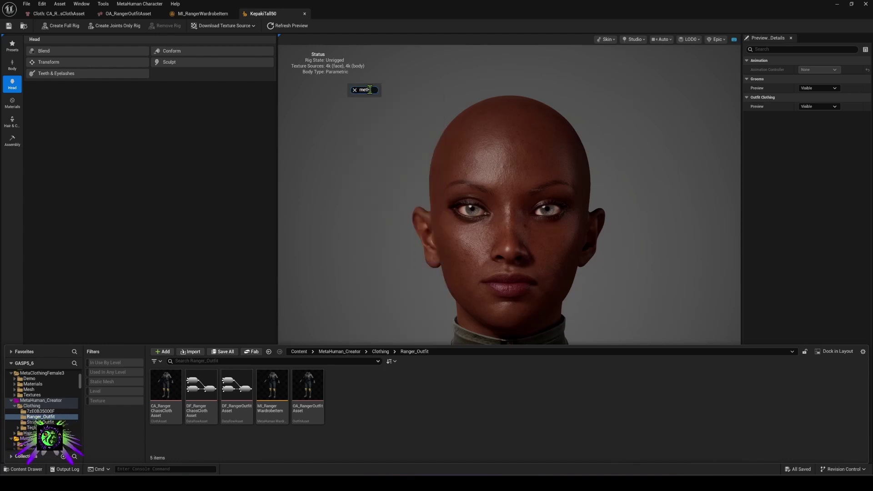
{"action": "key", "text": "BackSpace"}
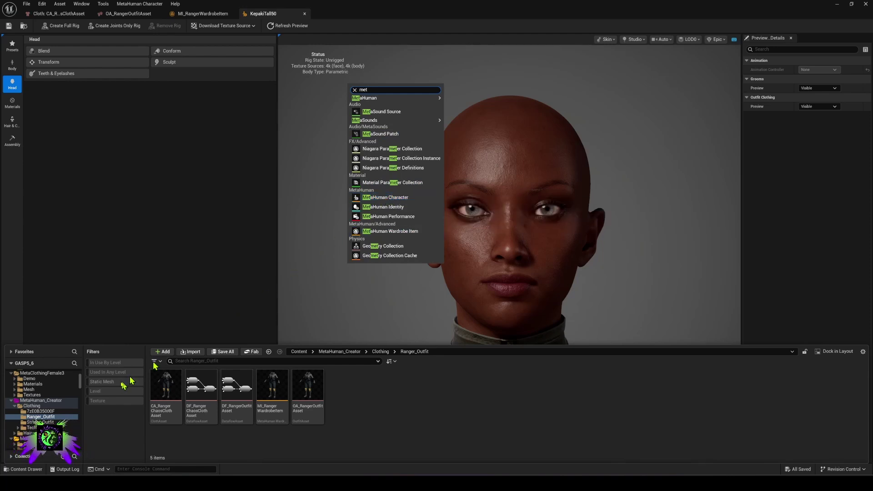
{"action": "left_click", "coordinate": [375, 309]}
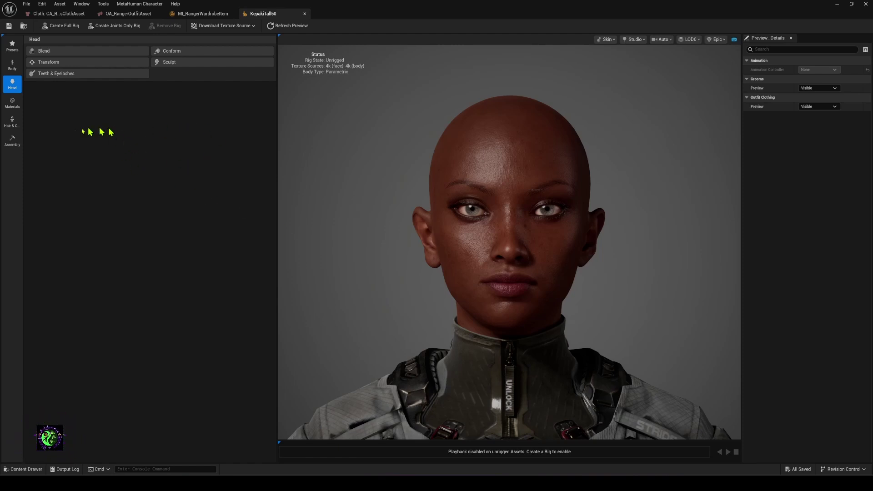
Step: Show the character's Outfit Clothing wardrobe section and rename the MI_RangerWardrobeItem asset to WI_RangerWardrobeItem
{"action": "left_click", "coordinate": [13, 122]}
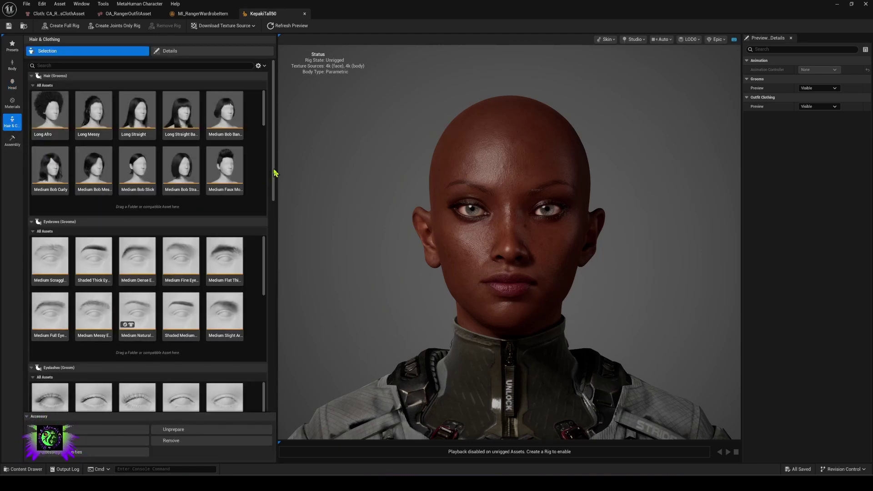
{"action": "scroll", "coordinate": [272, 173], "scroll_direction": "down", "scroll_amount": 10}
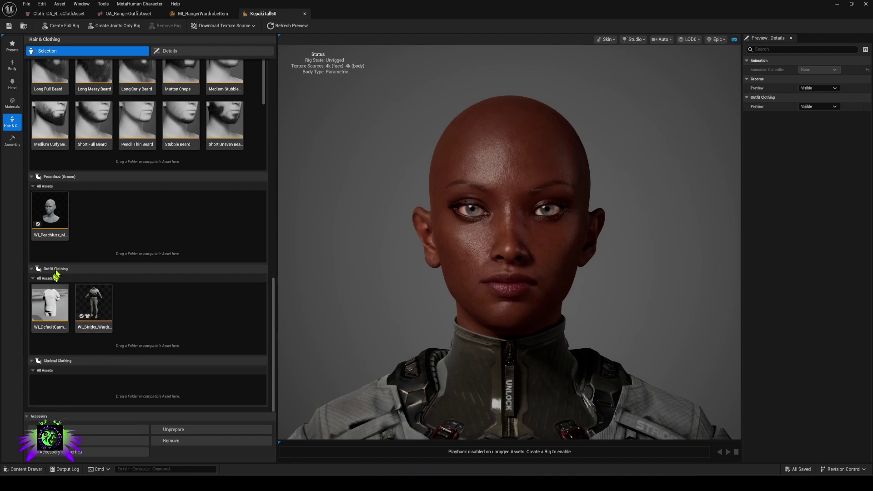
{"action": "left_click", "coordinate": [33, 469]}
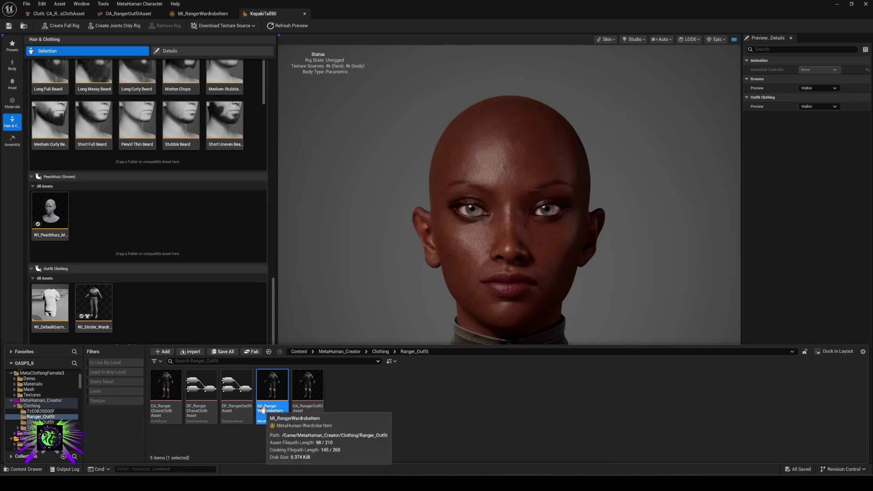
{"action": "left_click", "coordinate": [262, 406]}
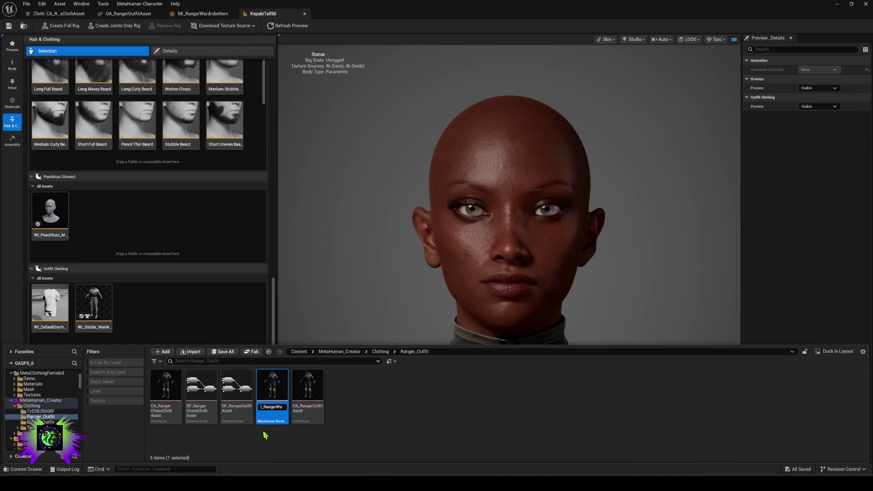
{"action": "key", "text": "Return"}
Step: Add WI_RangerWardrobeItem from the Ranger_Outfit folder to the character's Outfit Clothing section
{"action": "left_click_drag", "start_coordinate": [308, 393], "coordinate": [98, 210]}
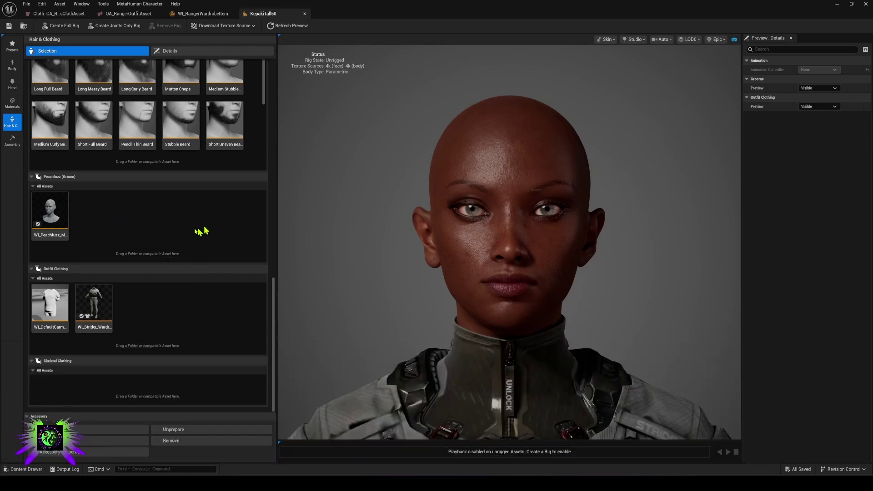
{"action": "left_click", "coordinate": [30, 470]}
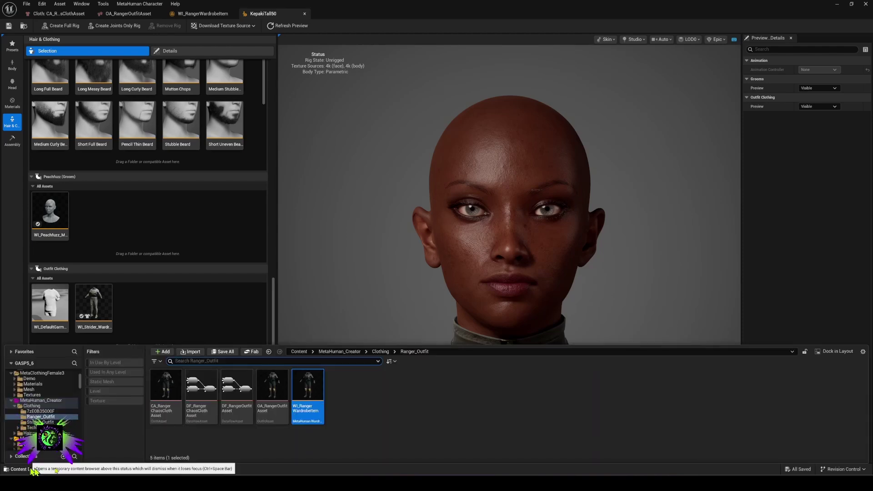
{"action": "left_click_drag", "start_coordinate": [307, 423], "coordinate": [153, 222]}
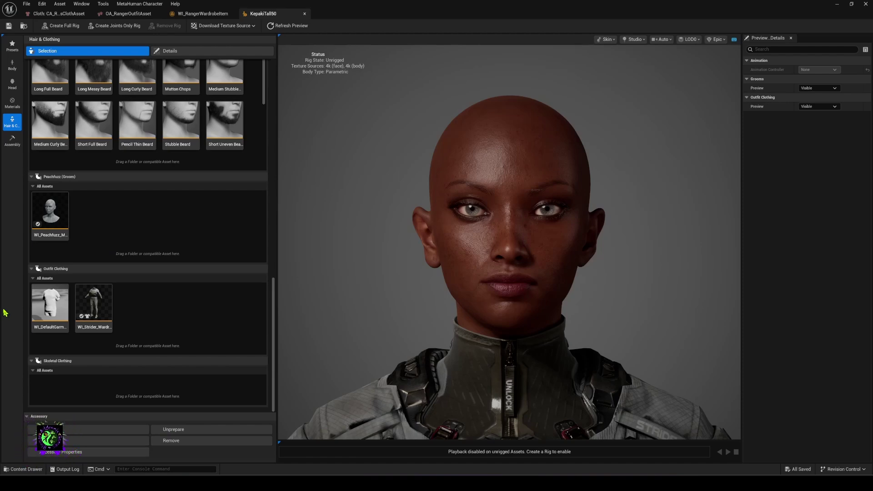
{"action": "left_click", "coordinate": [25, 469]}
{"action": "left_click_drag", "start_coordinate": [300, 392], "coordinate": [269, 369]}
{"action": "left_click", "coordinate": [137, 303]}
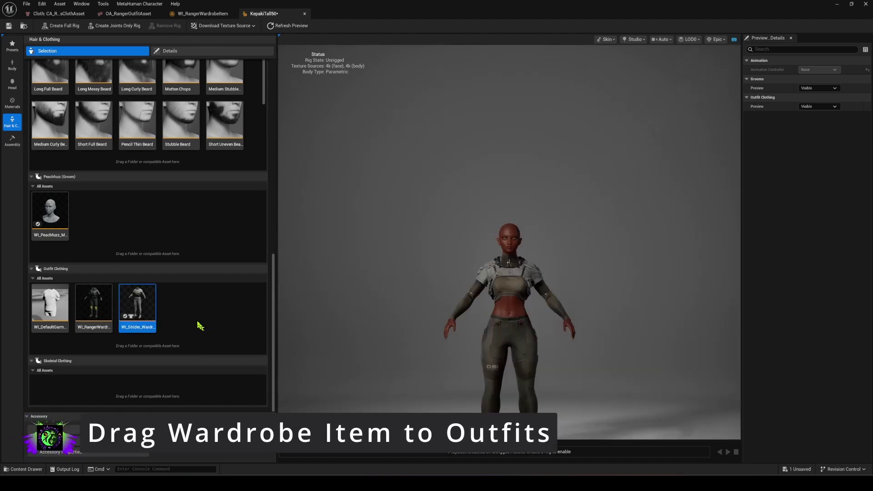
Step: Enable Show Top Underwear in the skin material settings and dress the character in the WI_RangerWardrobeItem outfit instead of the Strider outfit
{"action": "left_click", "coordinate": [13, 103]}
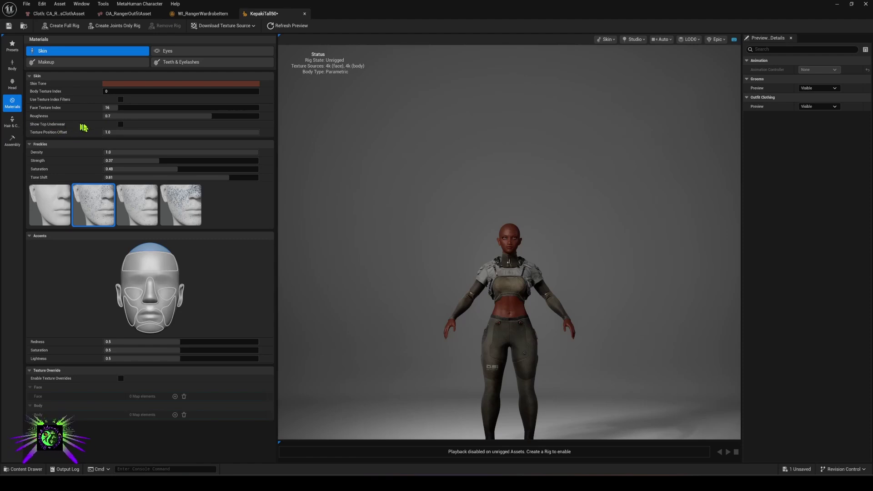
{"action": "left_click", "coordinate": [12, 121]}
{"action": "scroll", "coordinate": [273, 305], "scroll_direction": "down", "scroll_amount": 10}
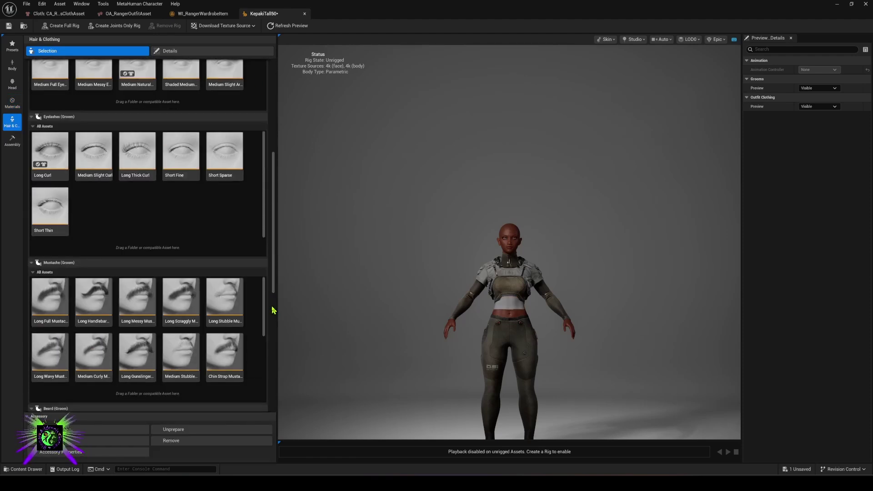
{"action": "scroll", "coordinate": [269, 332], "scroll_direction": "down", "scroll_amount": 5}
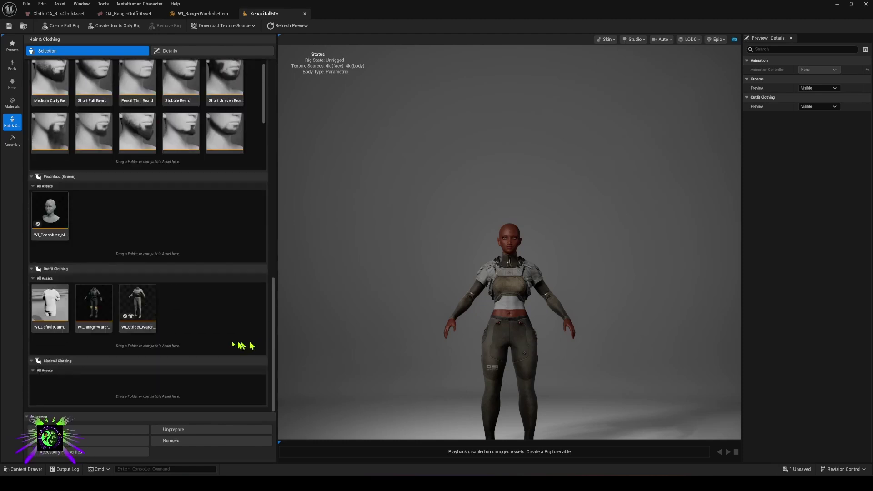
{"action": "left_click", "coordinate": [147, 312]}
{"action": "left_click", "coordinate": [97, 310]}
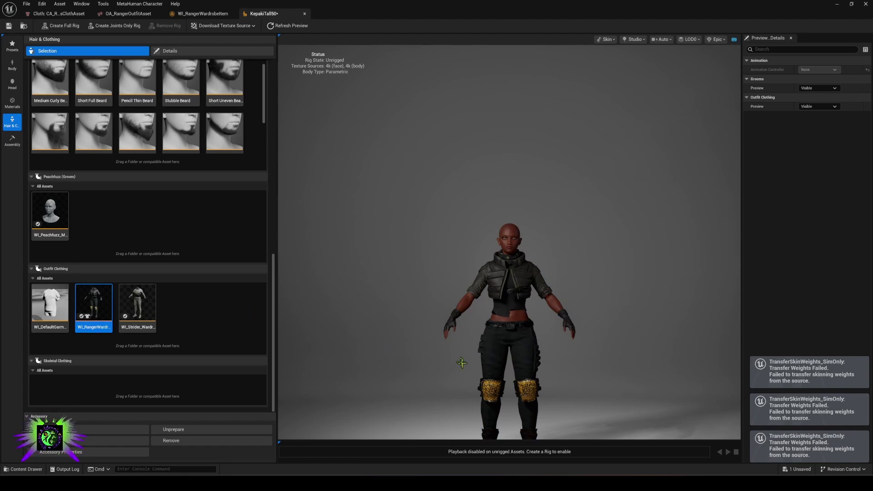
{"action": "mouse_move", "coordinate": [460, 354]}
{"action": "left_mouse_down"}
{"action": "mouse_move", "coordinate": [527, 354]}
{"action": "mouse_move", "coordinate": [460, 353]}
{"action": "left_mouse_up"}
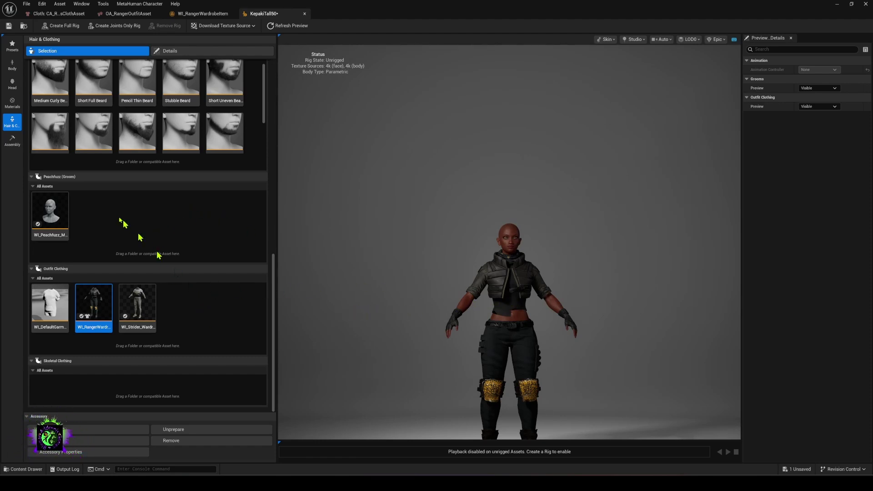
Step: In the parametric body model, enlarge the chest to about 109.6, set the bust span to about 19.5, and reduce the chest to about 100.1
{"action": "left_click", "coordinate": [13, 65]}
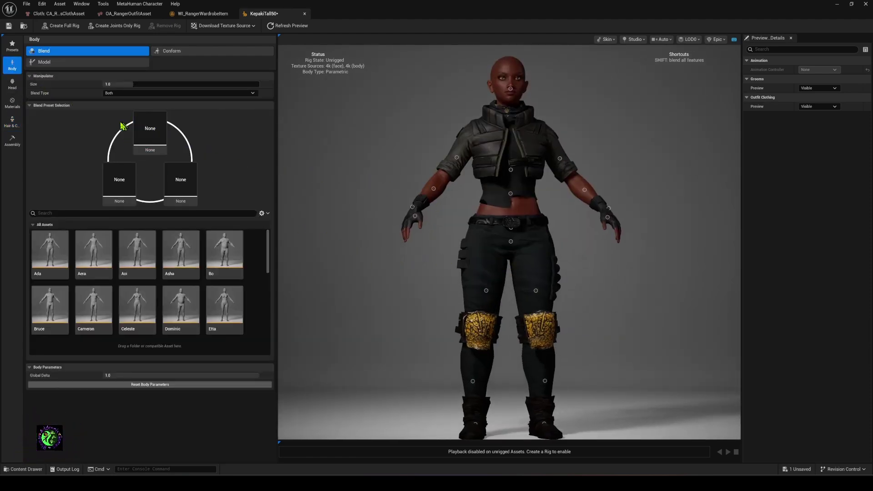
{"action": "left_click", "coordinate": [81, 64]}
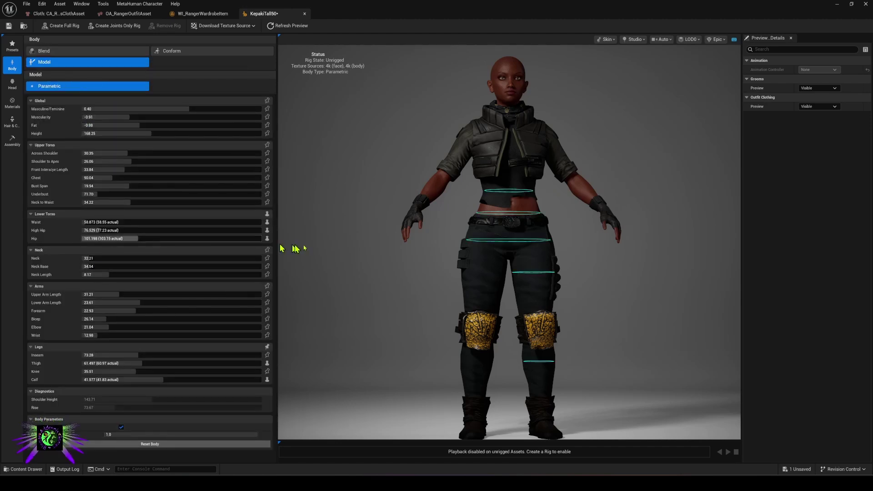
{"action": "left_click", "coordinate": [112, 177]}
{"action": "left_click_drag", "start_coordinate": [137, 177], "coordinate": [147, 177]}
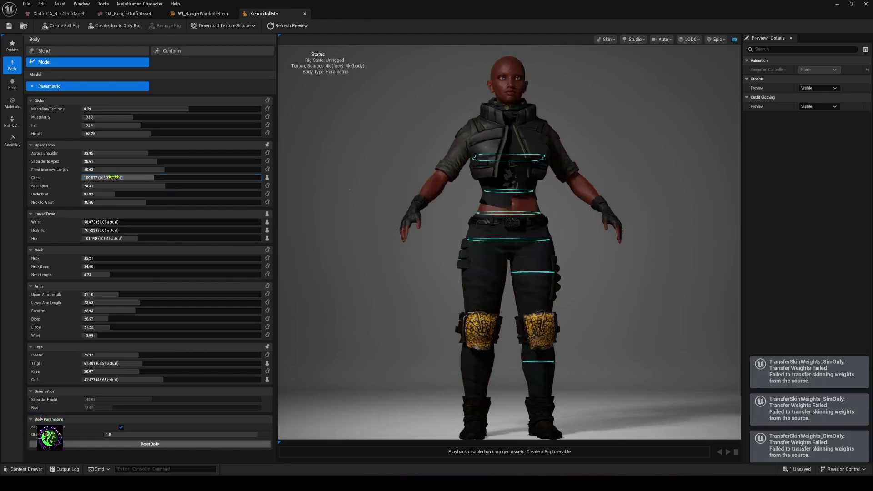
{"action": "mouse_move", "coordinate": [115, 186]}
{"action": "left_mouse_down"}
{"action": "mouse_move", "coordinate": [163, 186]}
{"action": "mouse_move", "coordinate": [126, 186]}
{"action": "left_mouse_up"}
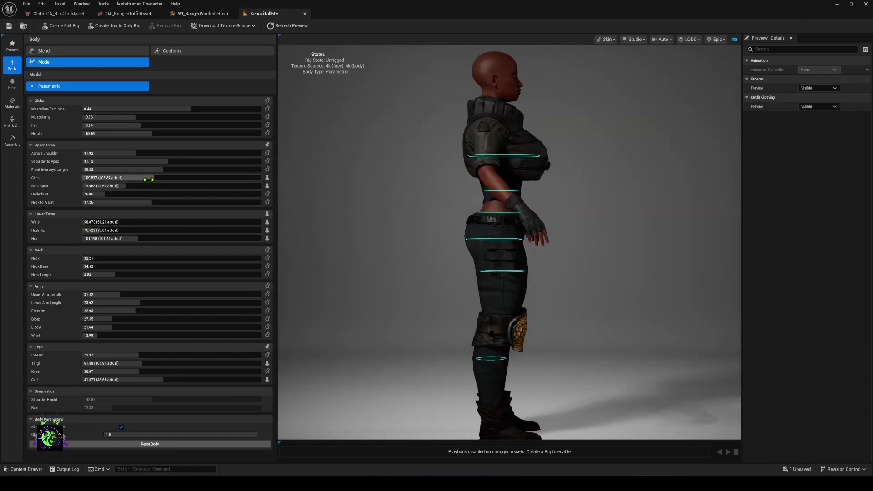
{"action": "left_click_drag", "start_coordinate": [148, 180], "coordinate": [134, 180]}
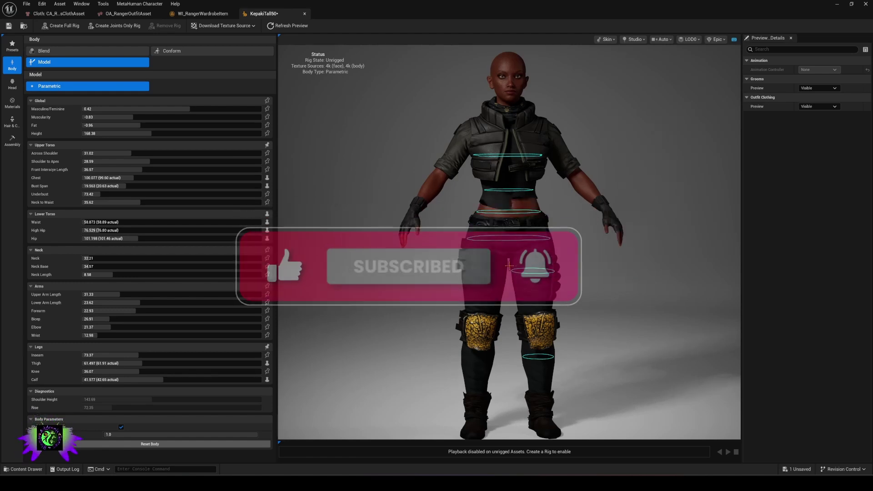
Step: Try enlarging the body's waist to about 89 with the Ranger outfit worn, and undo that change
{"action": "left_click", "coordinate": [127, 223]}
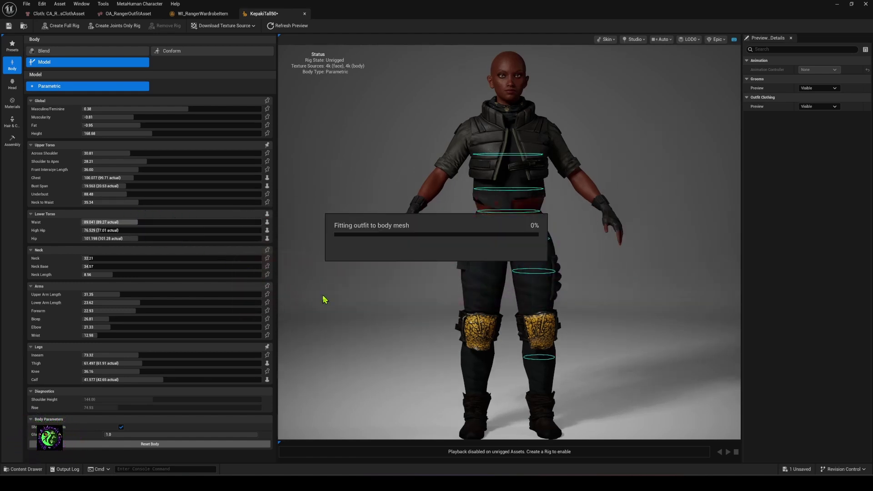
{"action": "key", "text": "ctrl+z"}
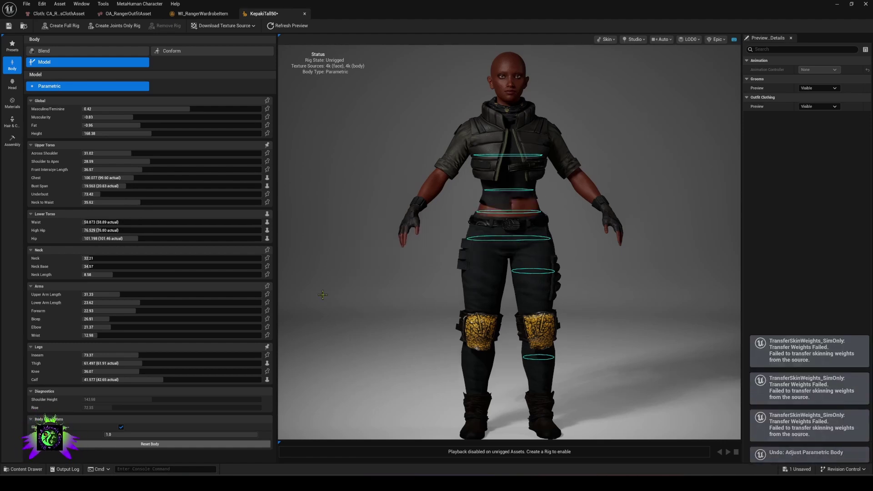